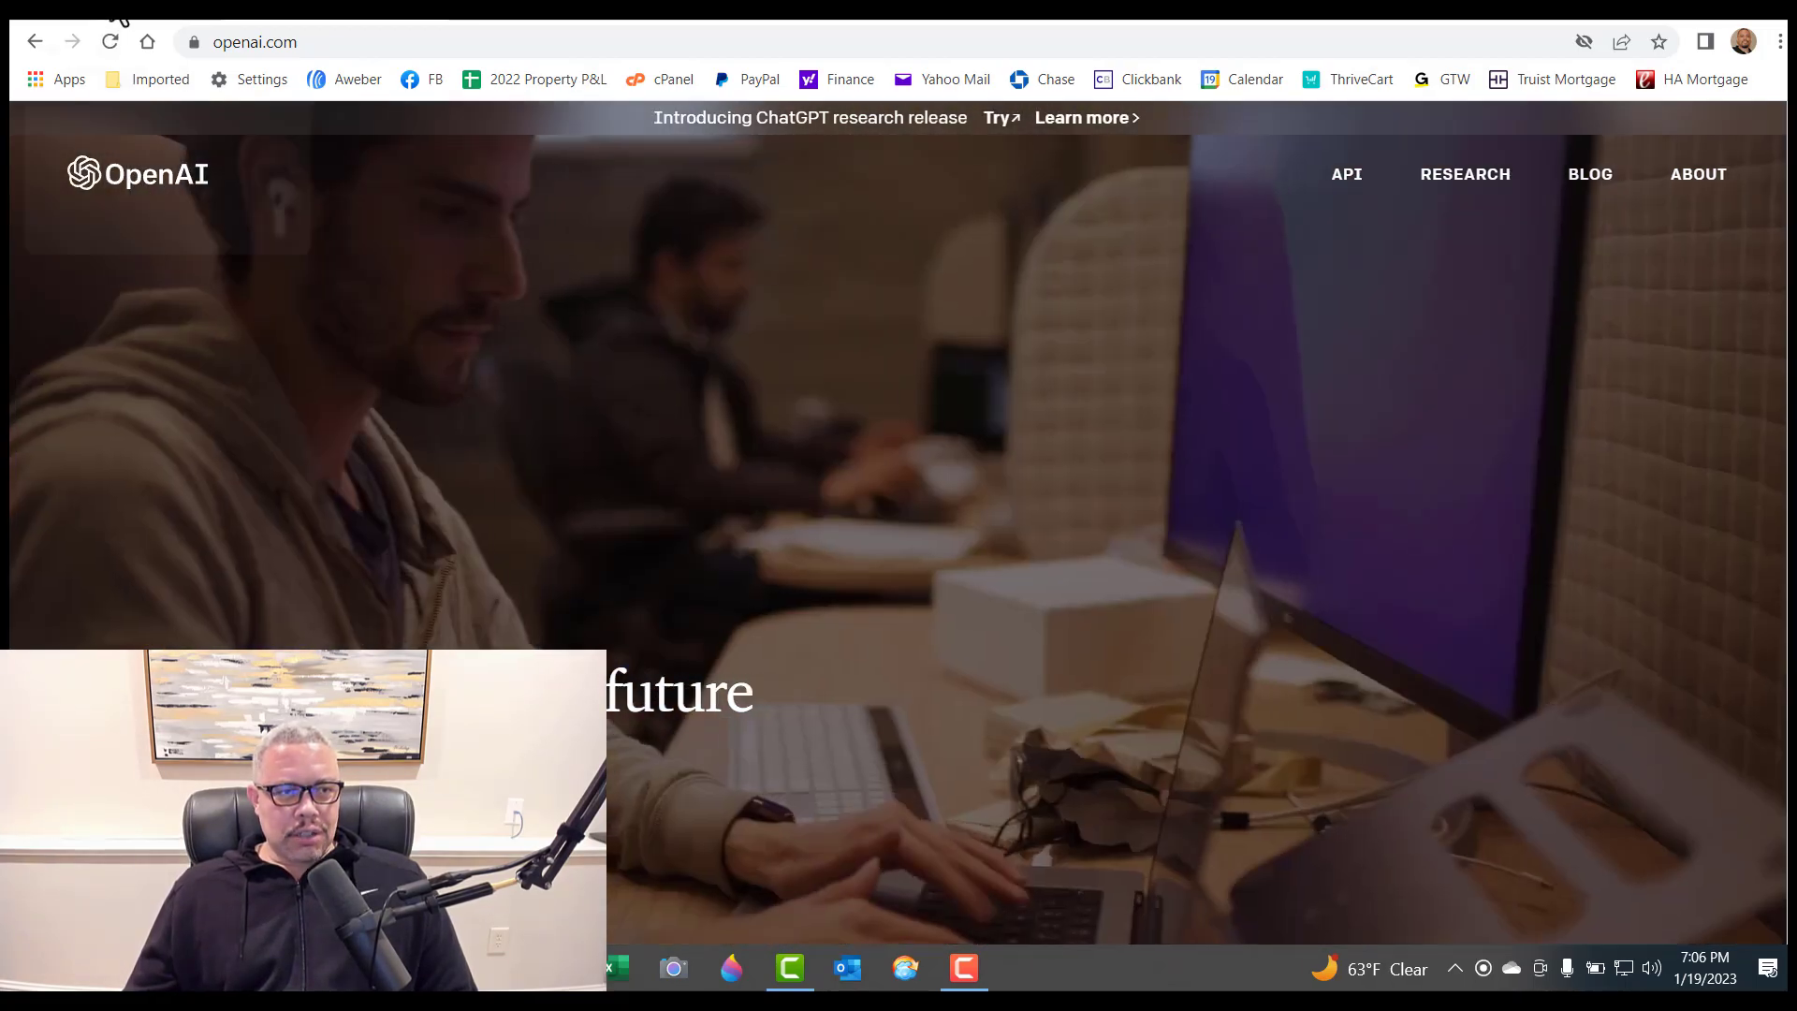
Step: Switch to the ChatGPT tab to open a fresh chat at chat.openai.com
click(117, 16)
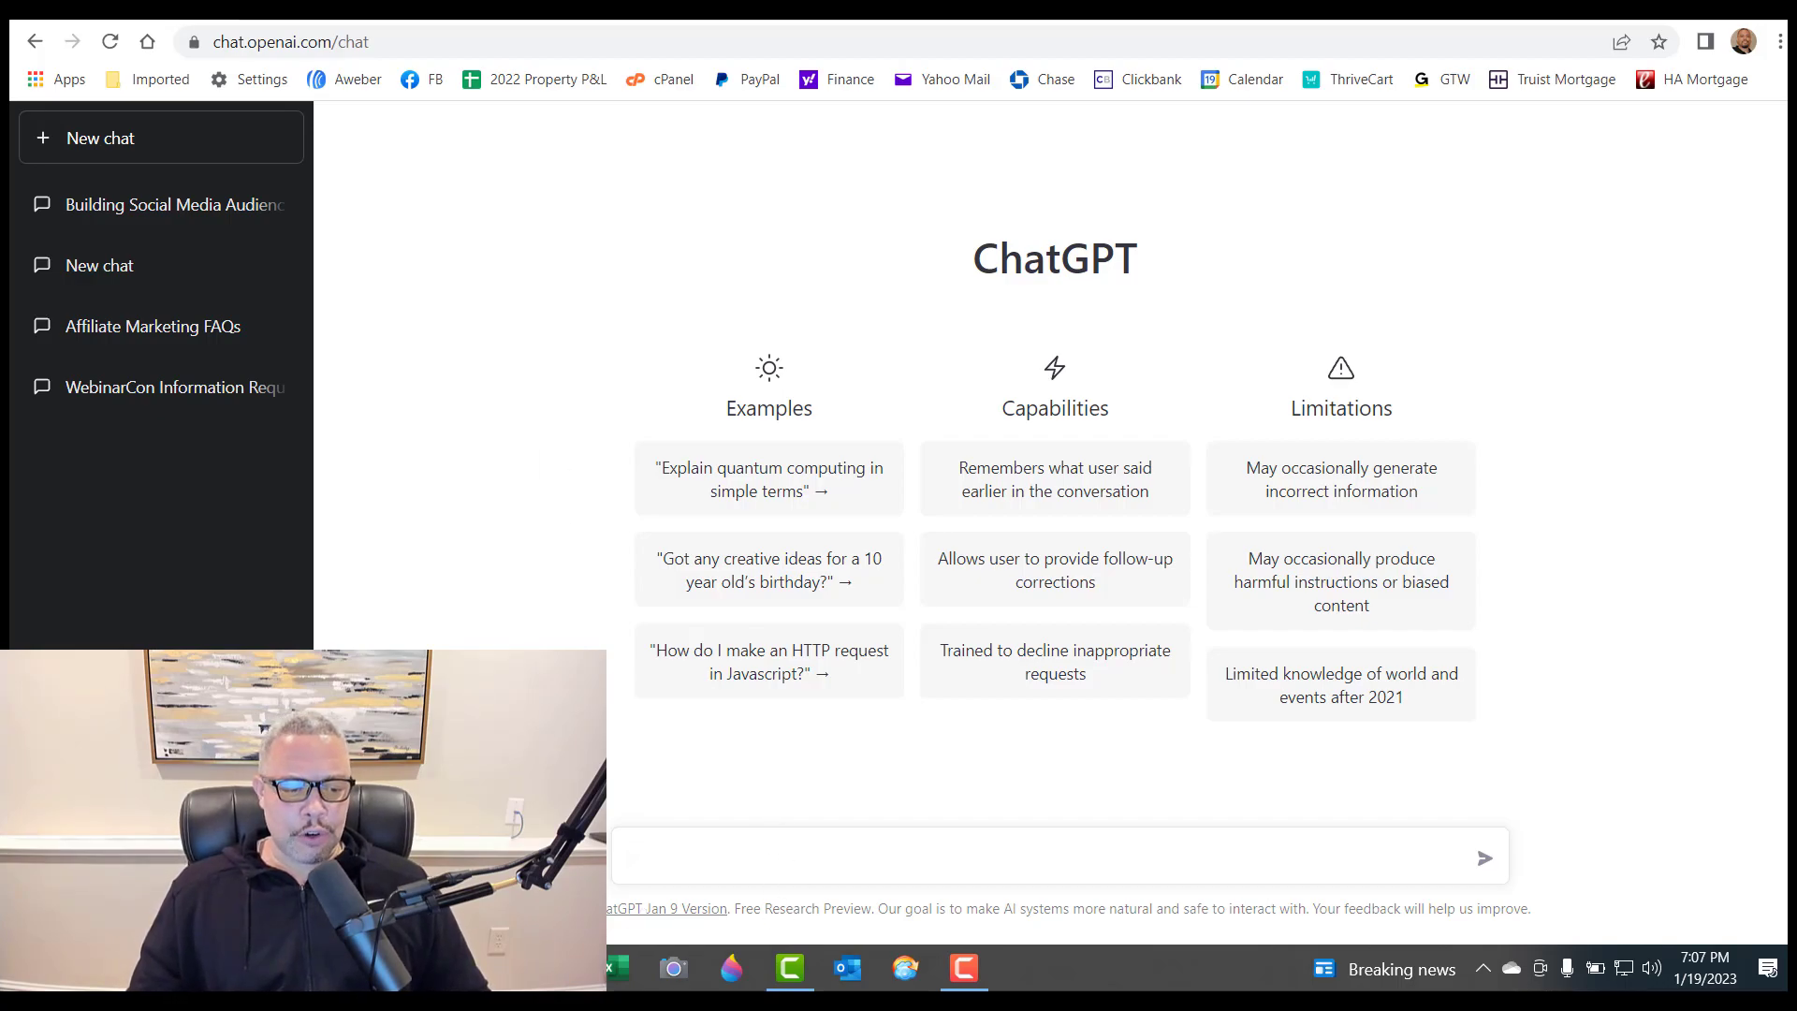
Step: Copy the sales objections prompt from Notepad into ChatGPT and send it
key(alt+Tab)
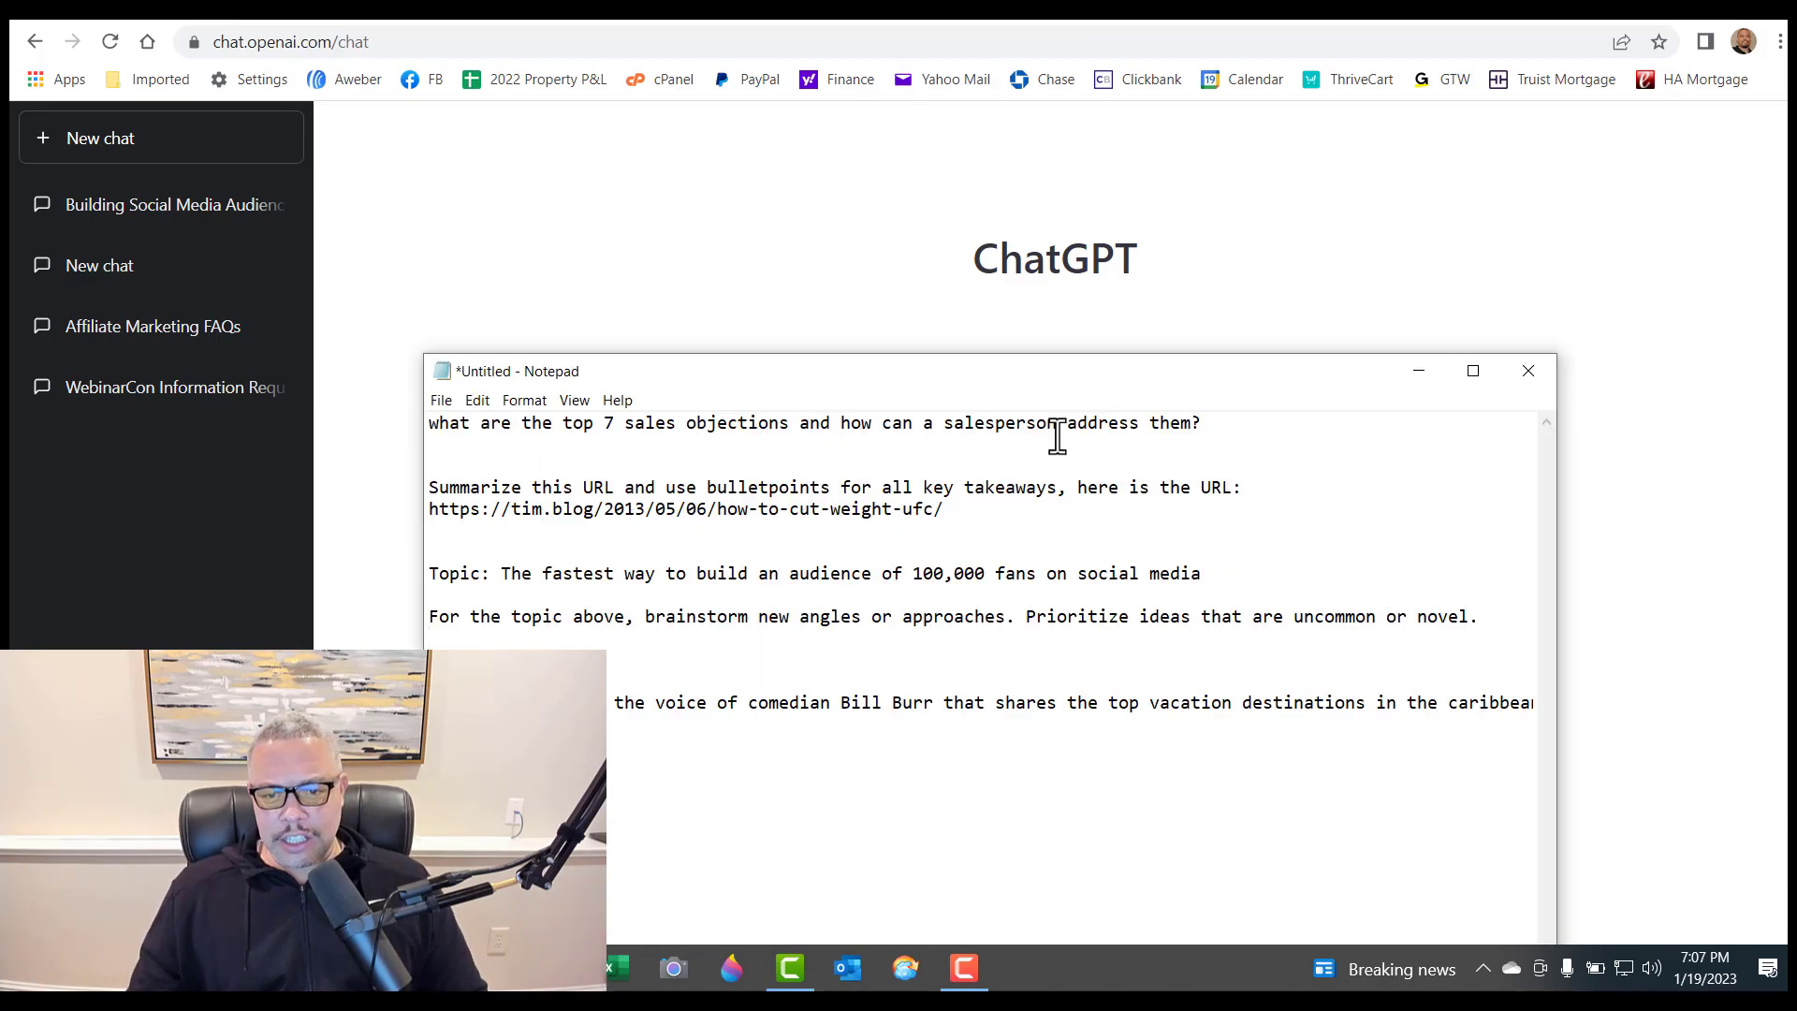
drag(1226, 426, 415, 432)
key(ctrl+c)
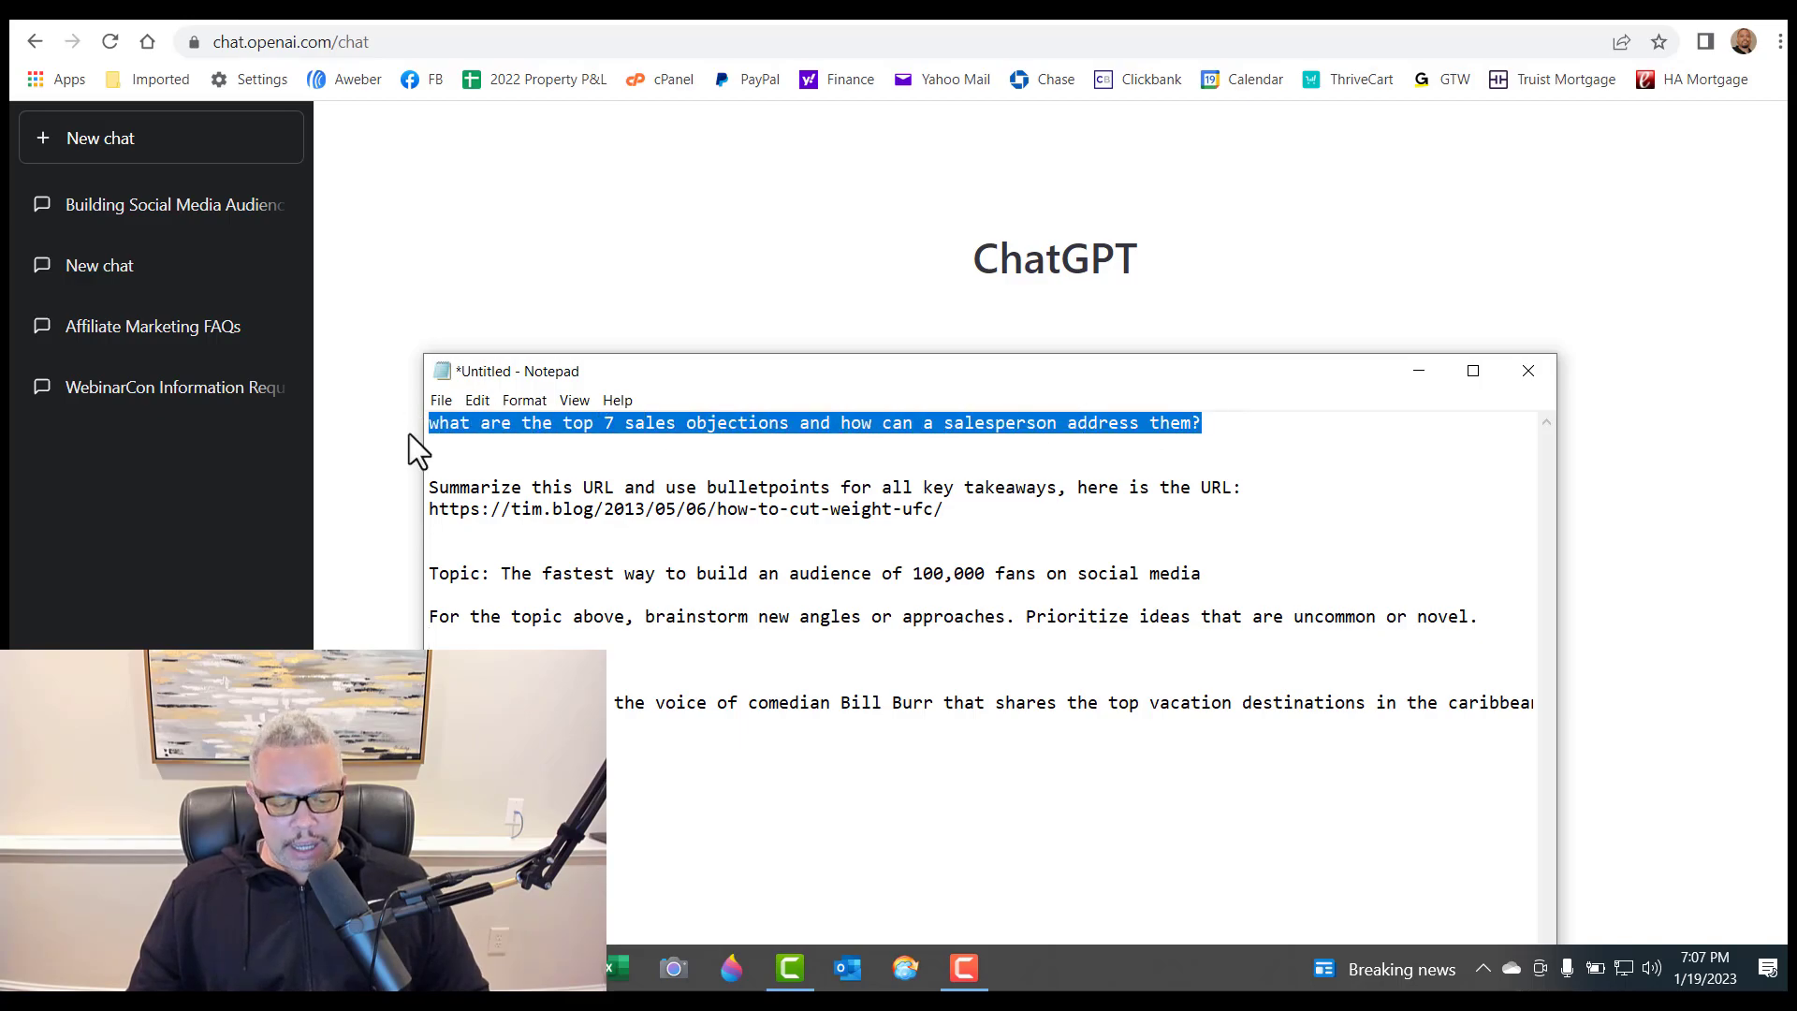
click(440, 272)
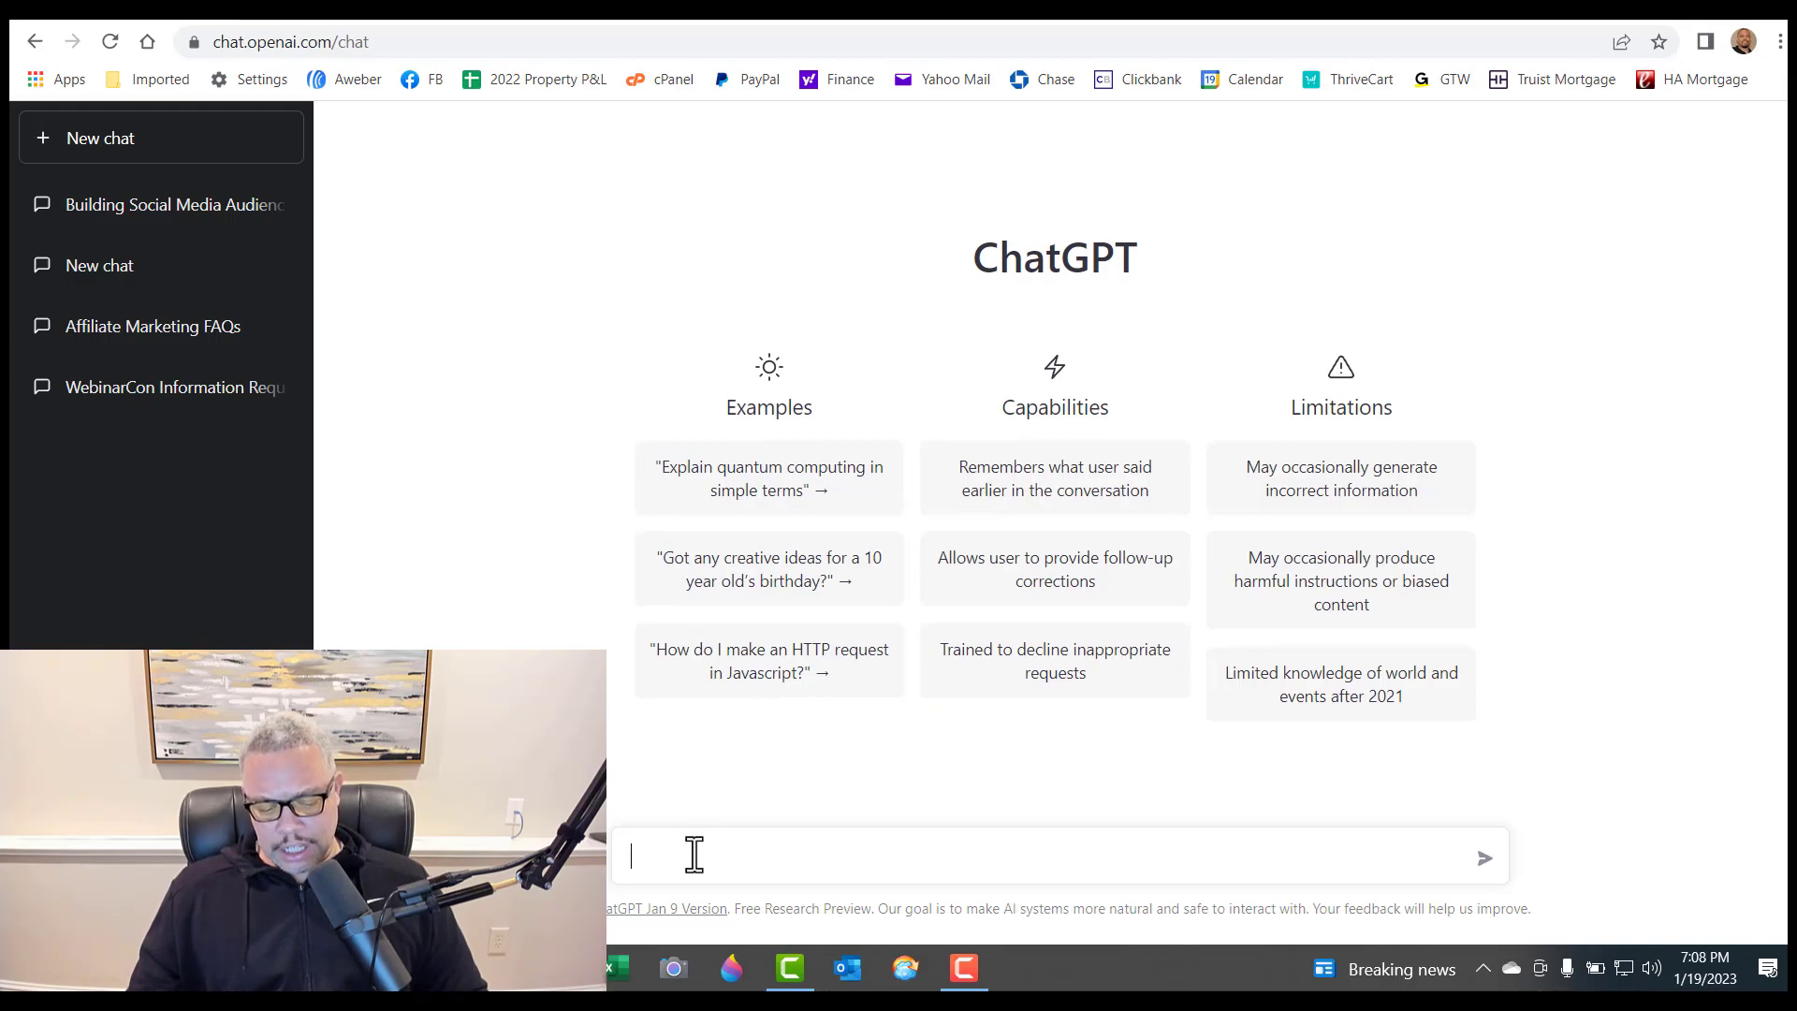
key(ctrl+v)
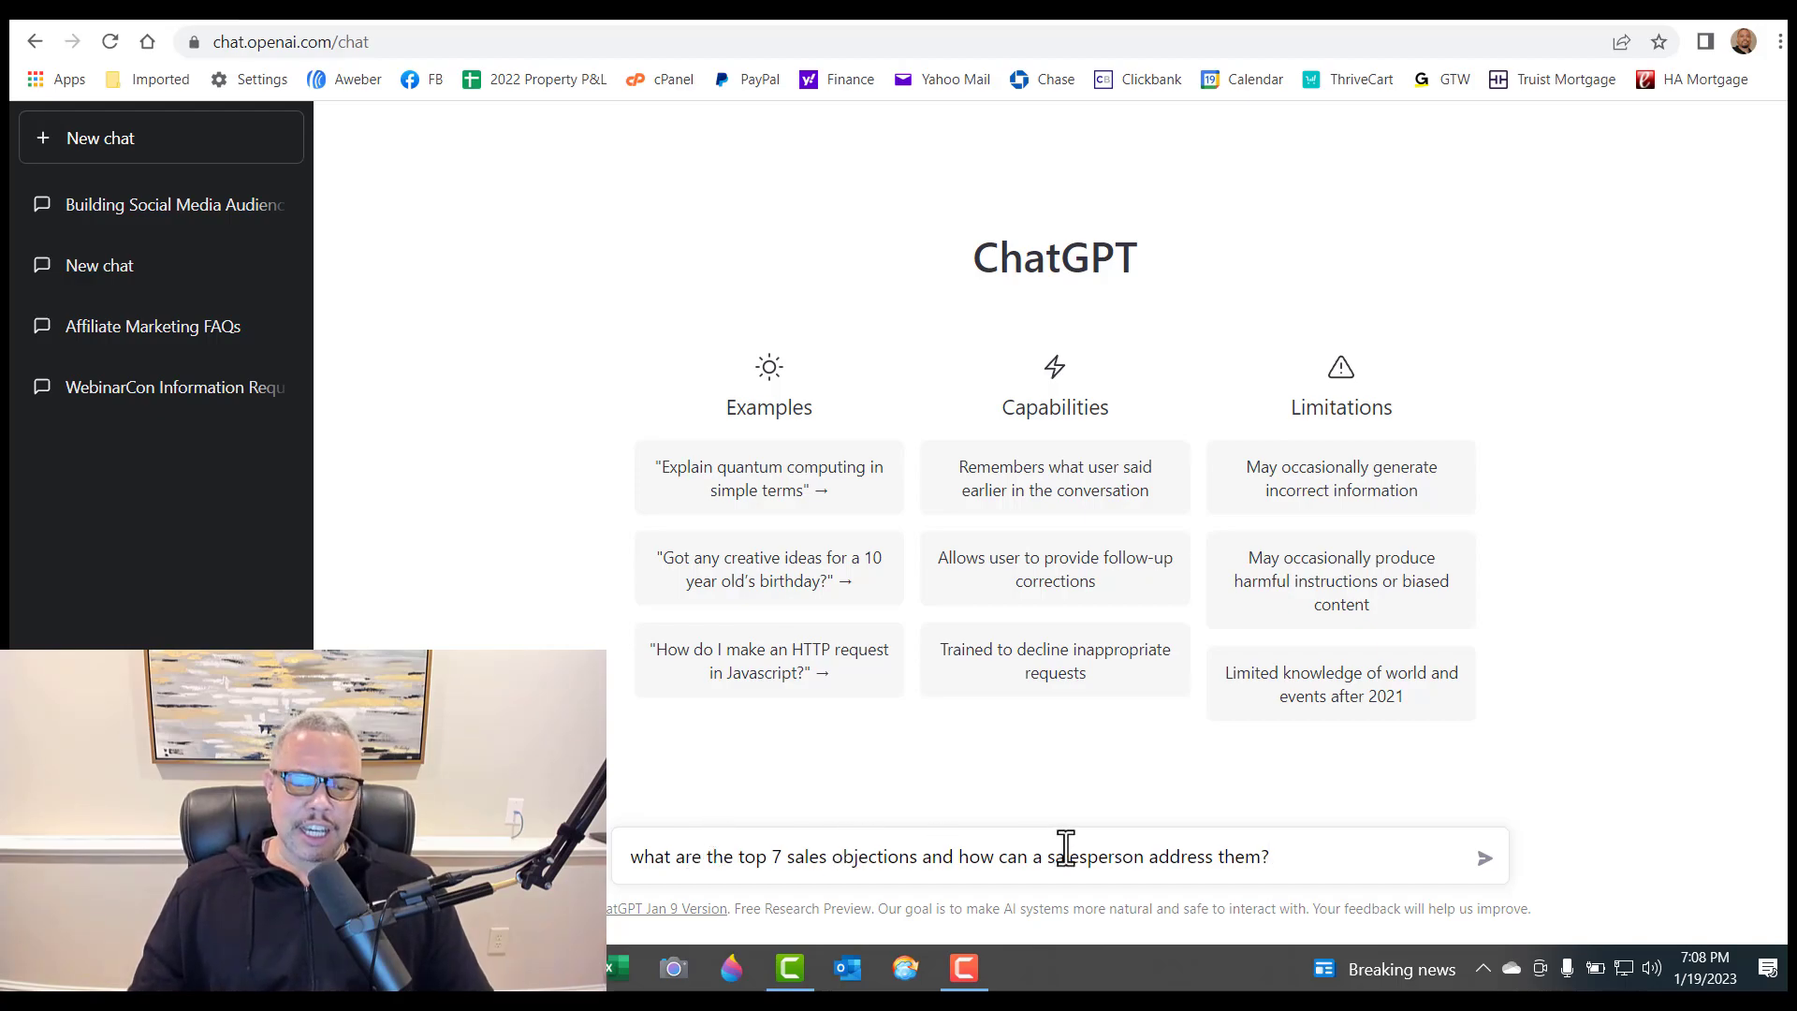
click(1484, 859)
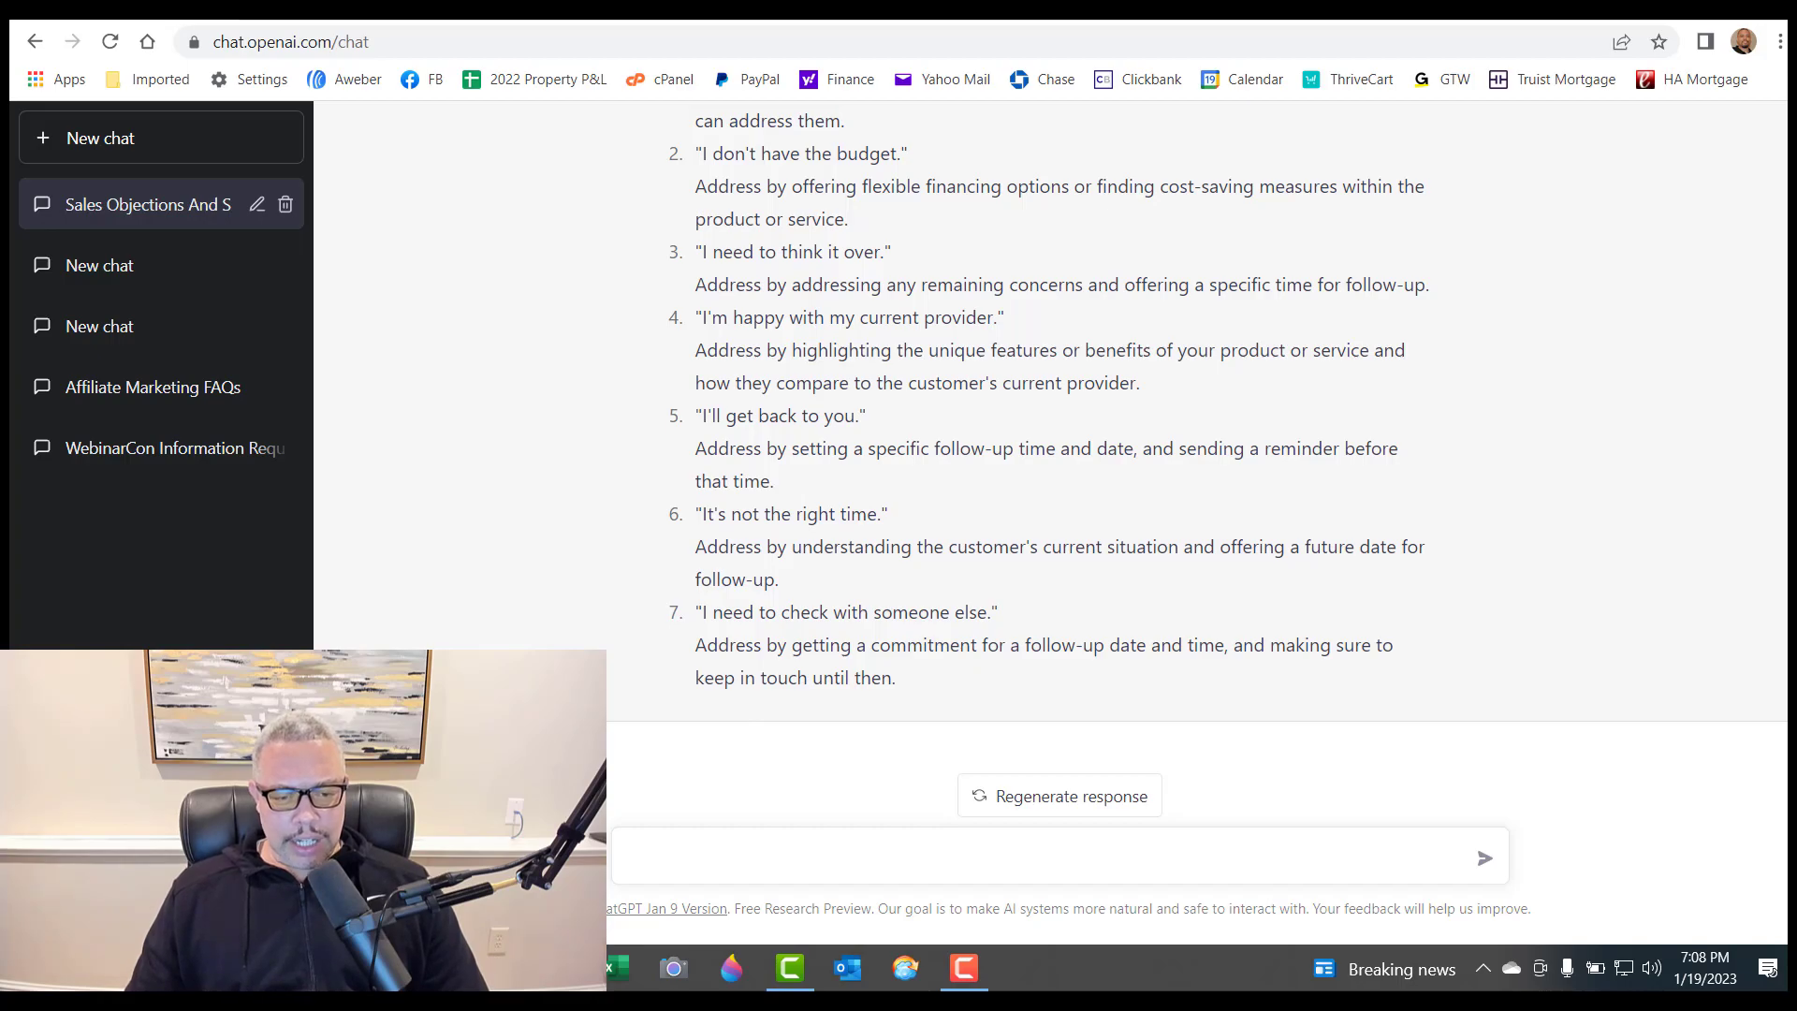
Step: Bring Notepad forward and highlight parts of the tim.blog summarize prompt
key(alt+Tab)
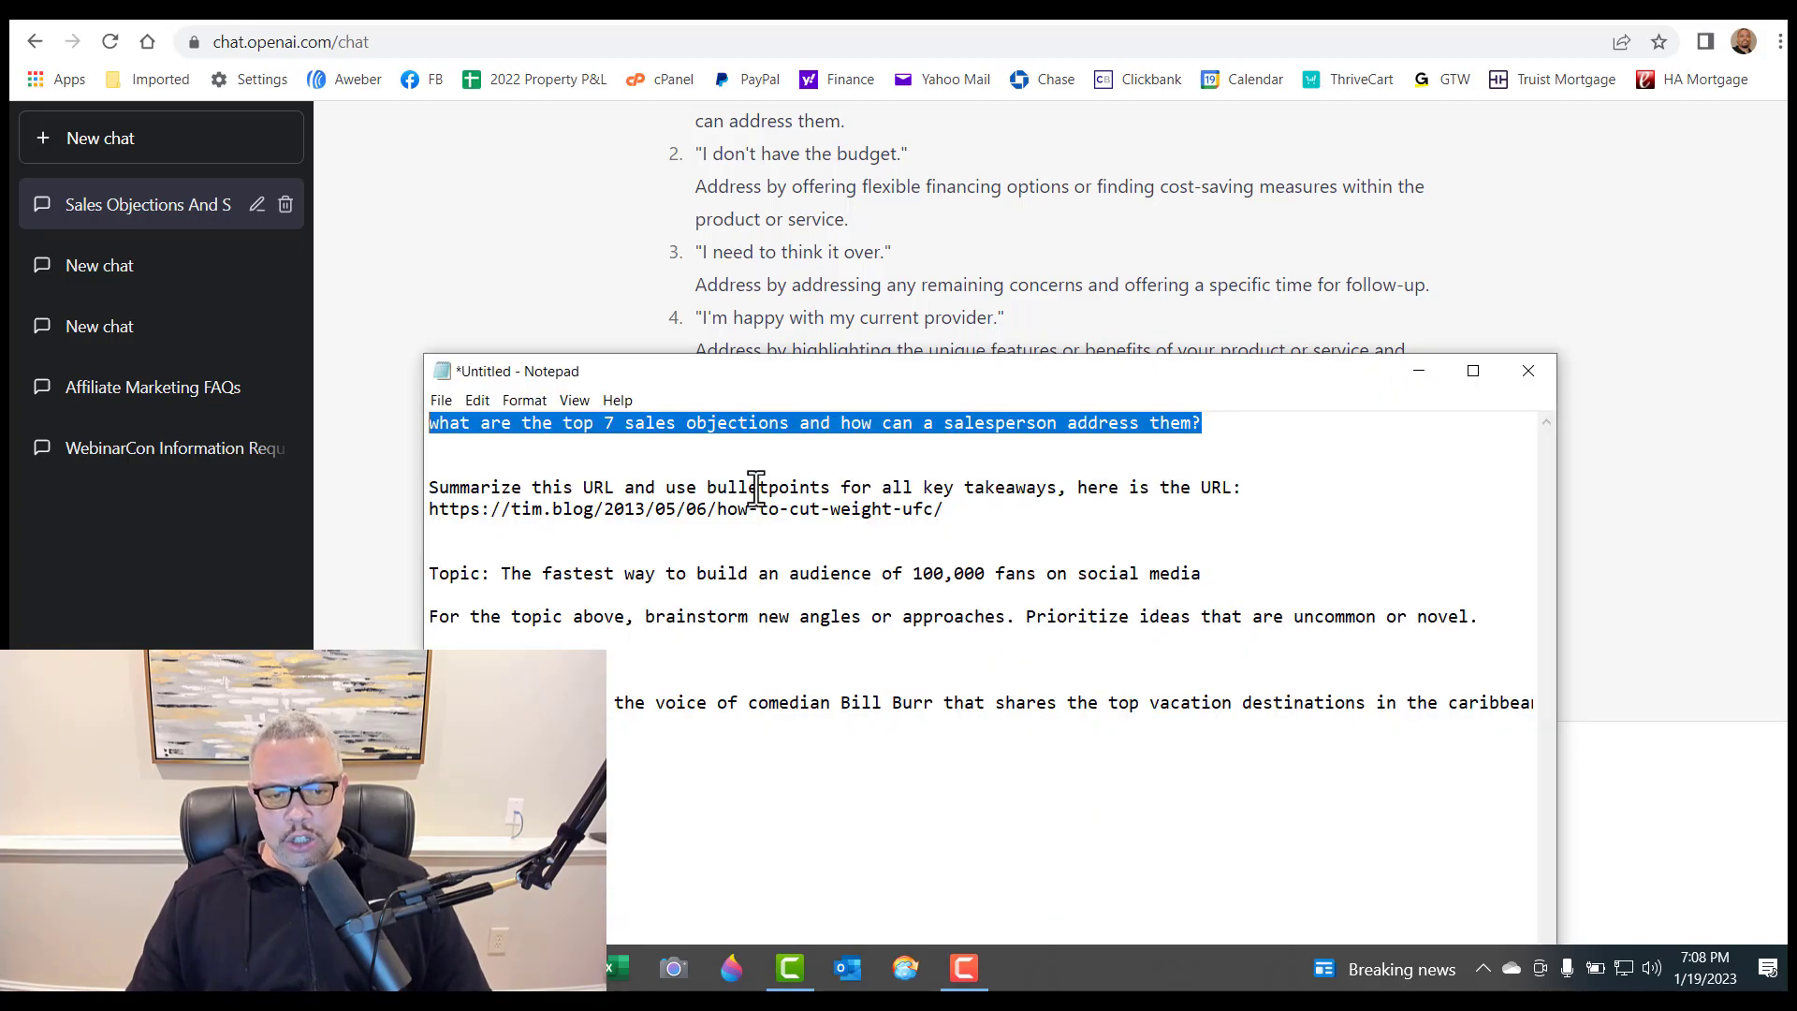
click(967, 509)
drag(966, 509, 914, 508)
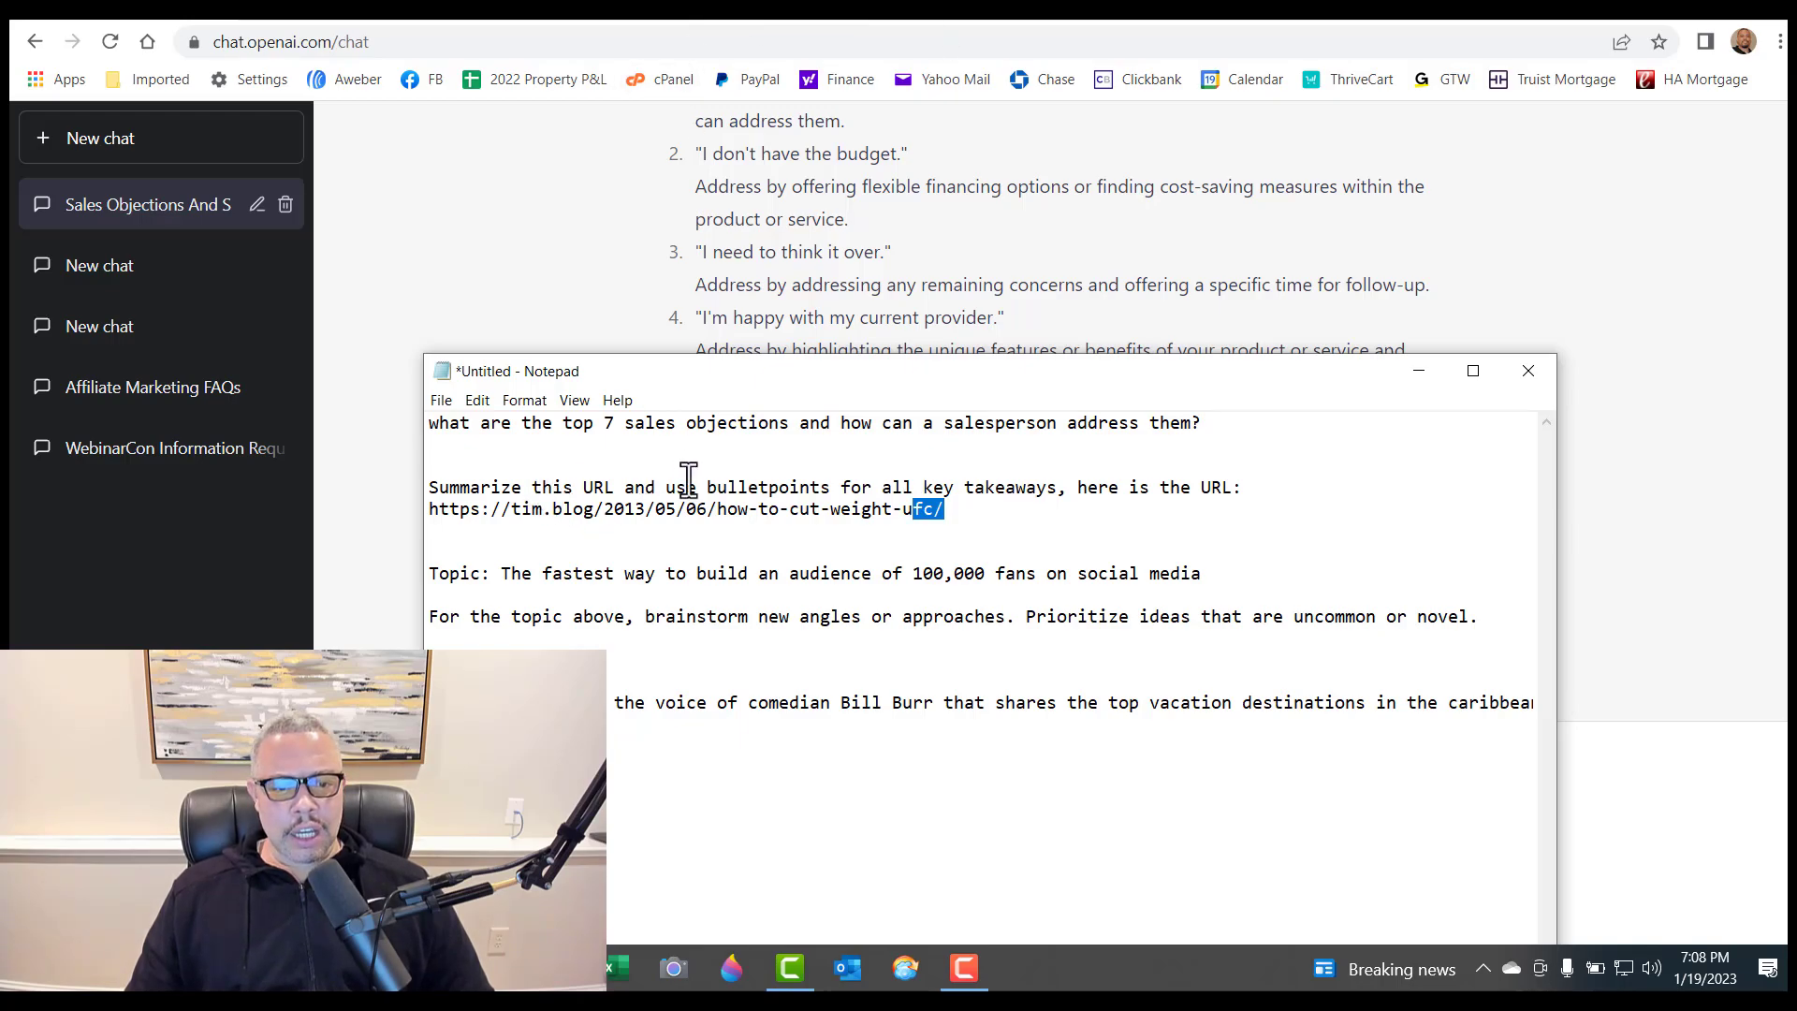
drag(667, 487, 822, 484)
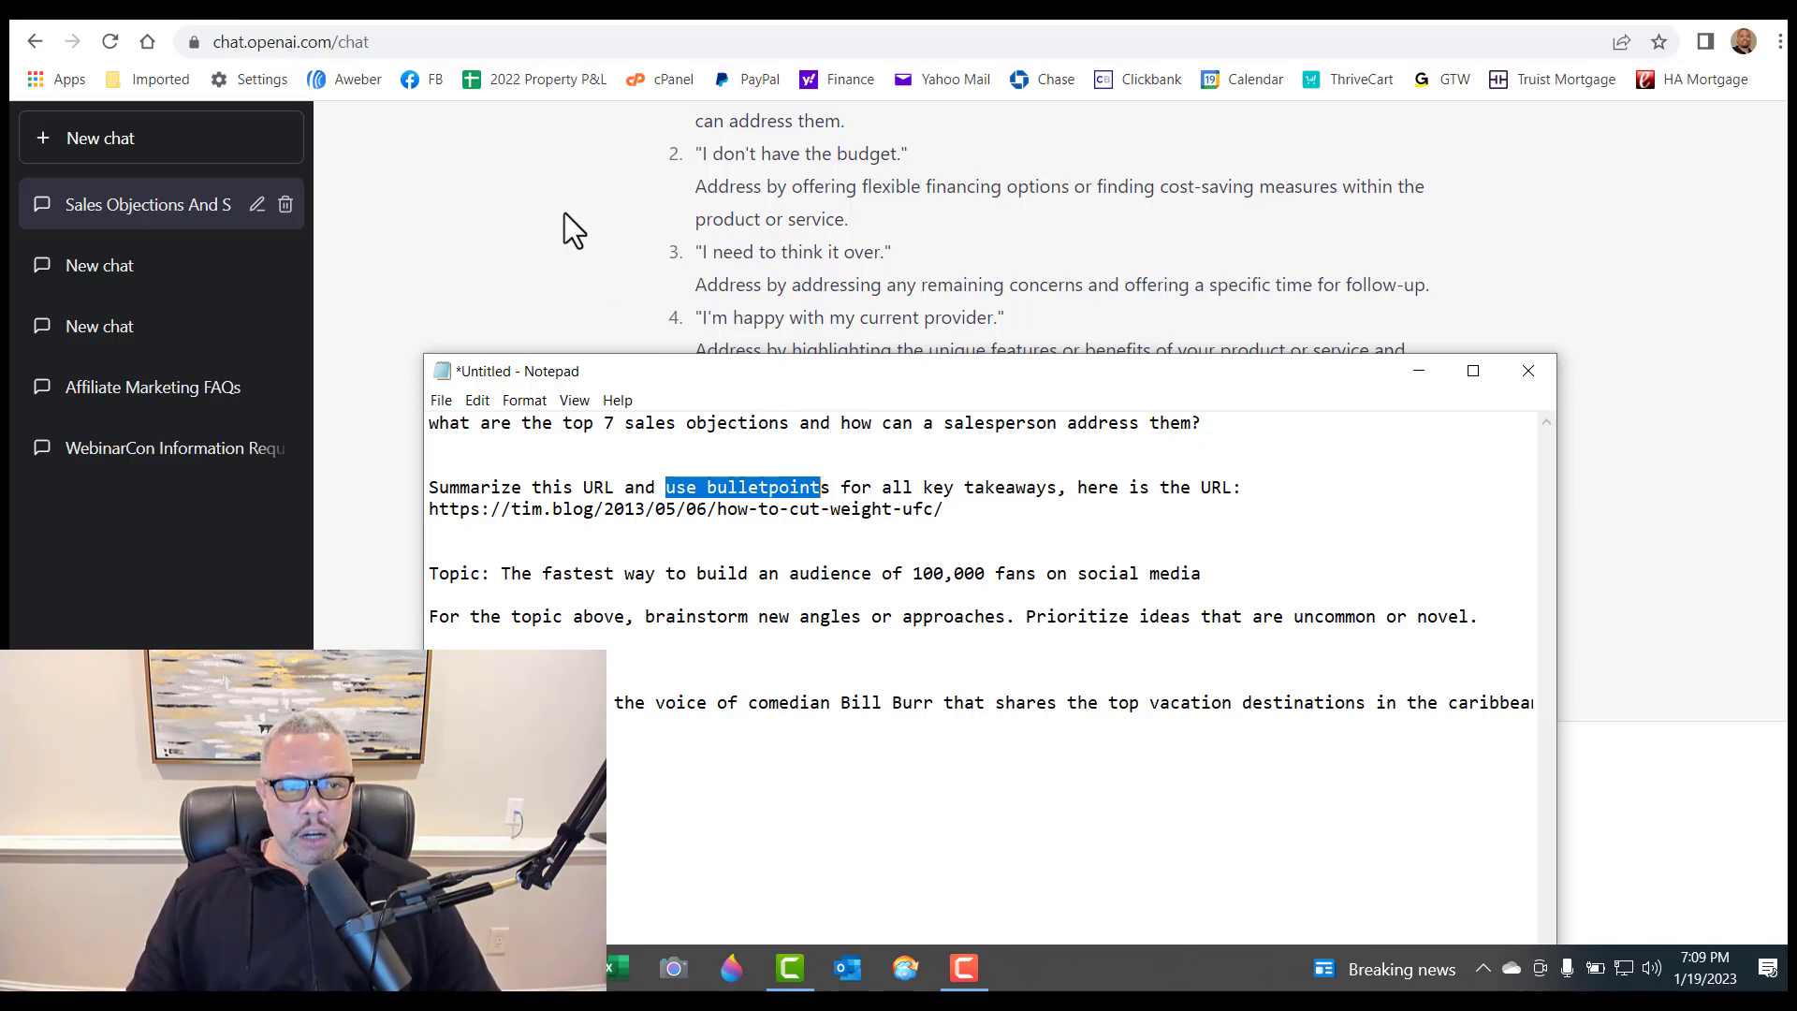
Step: Open the tim.blog tab and scroll to the 'How To Lose 20–30 Pounds In 5 Days' title
click(742, 23)
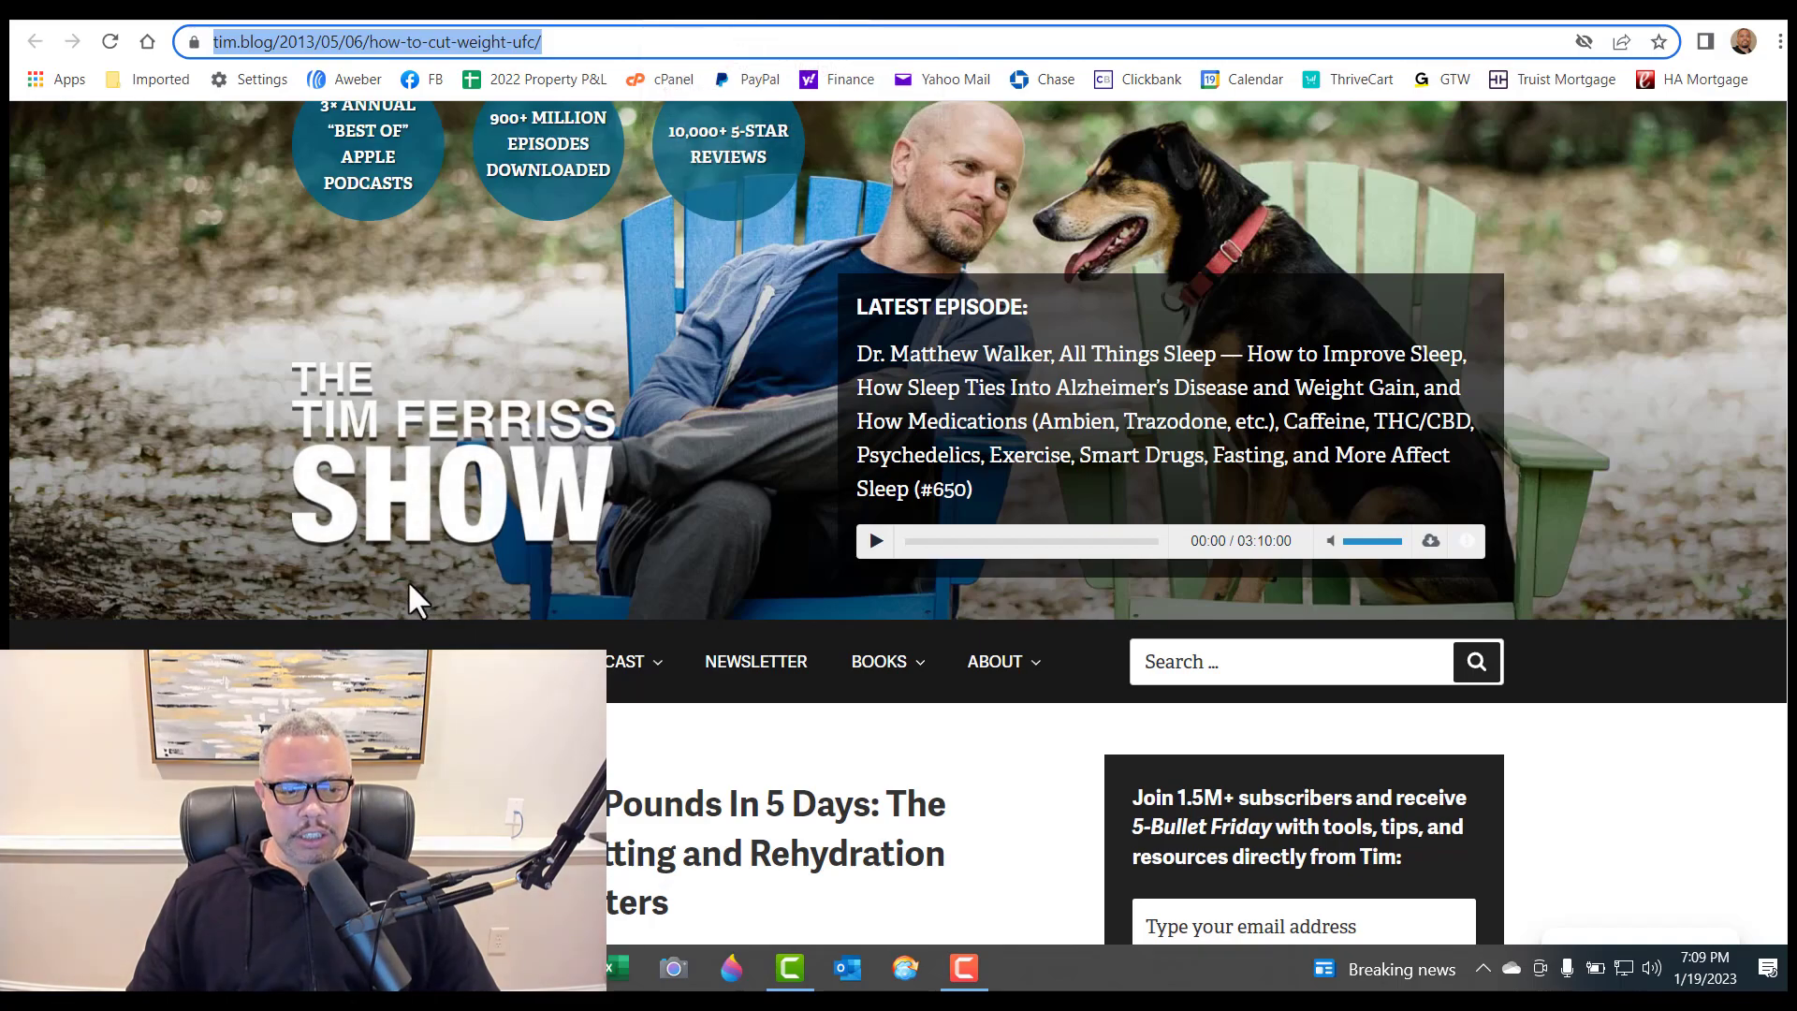
scroll(412, 593, down, 3)
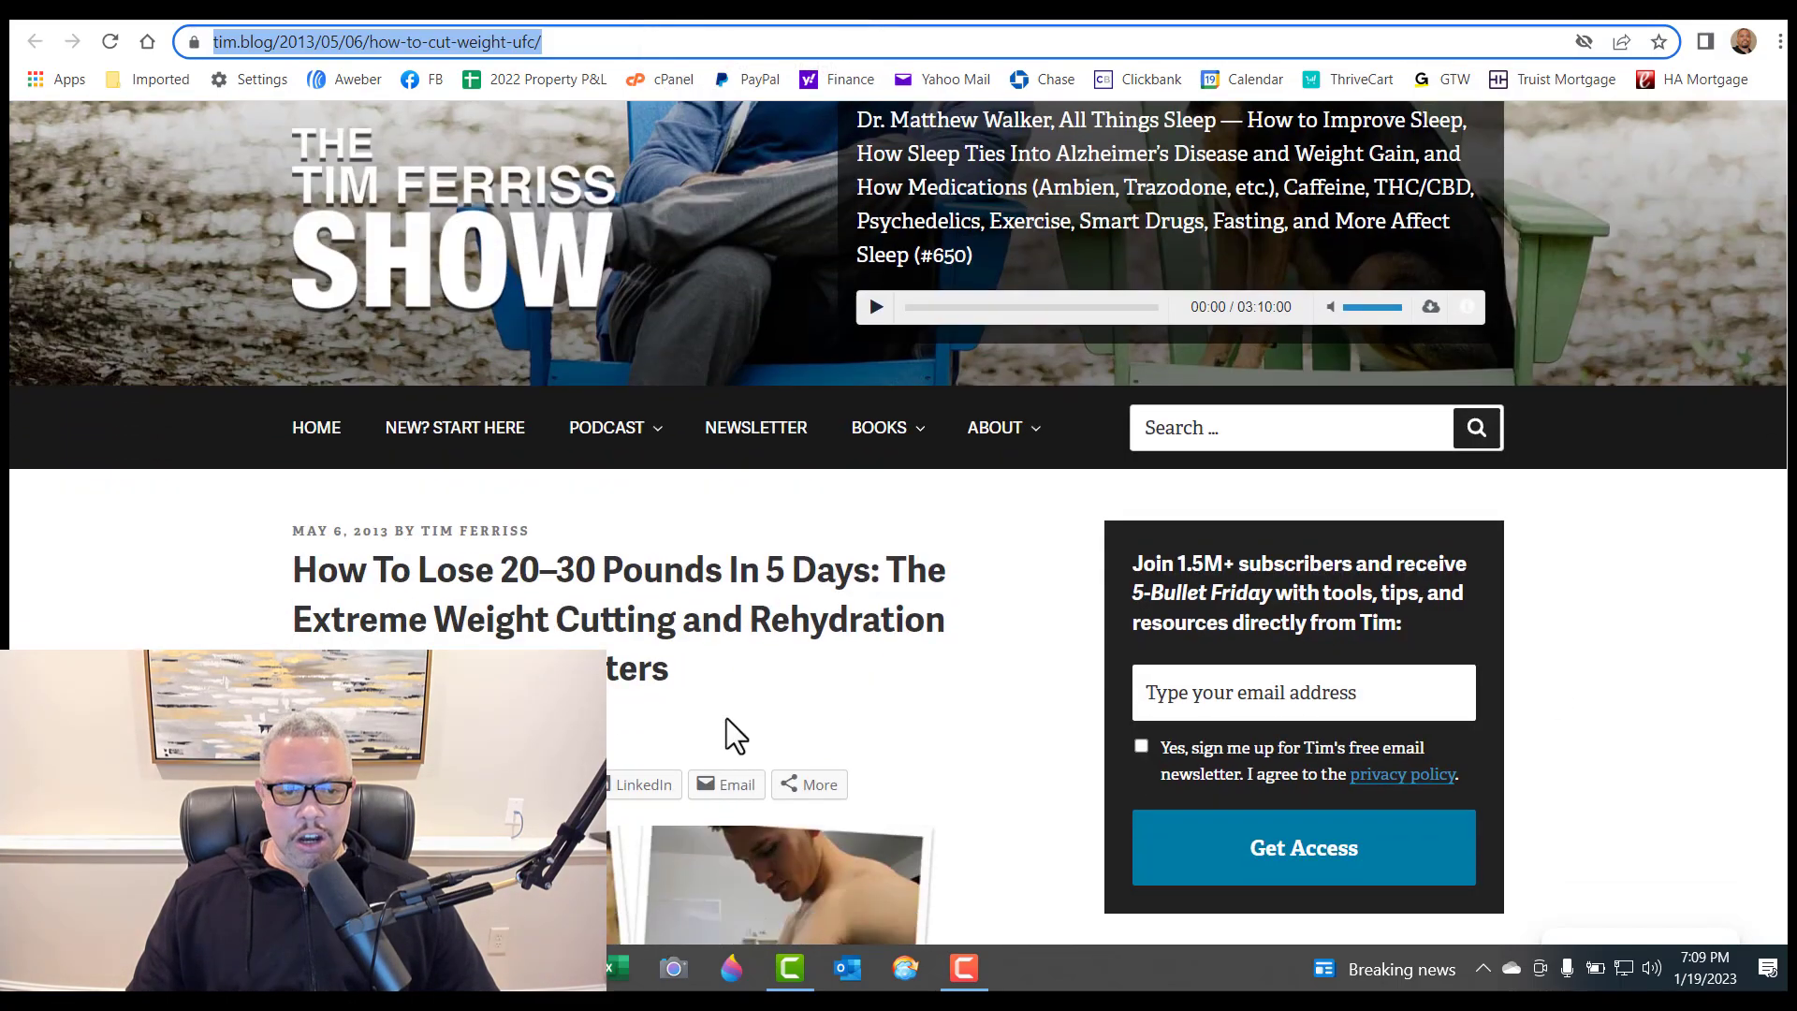
scroll(468, 749, down, 2)
scroll(1769, 264, down, 1)
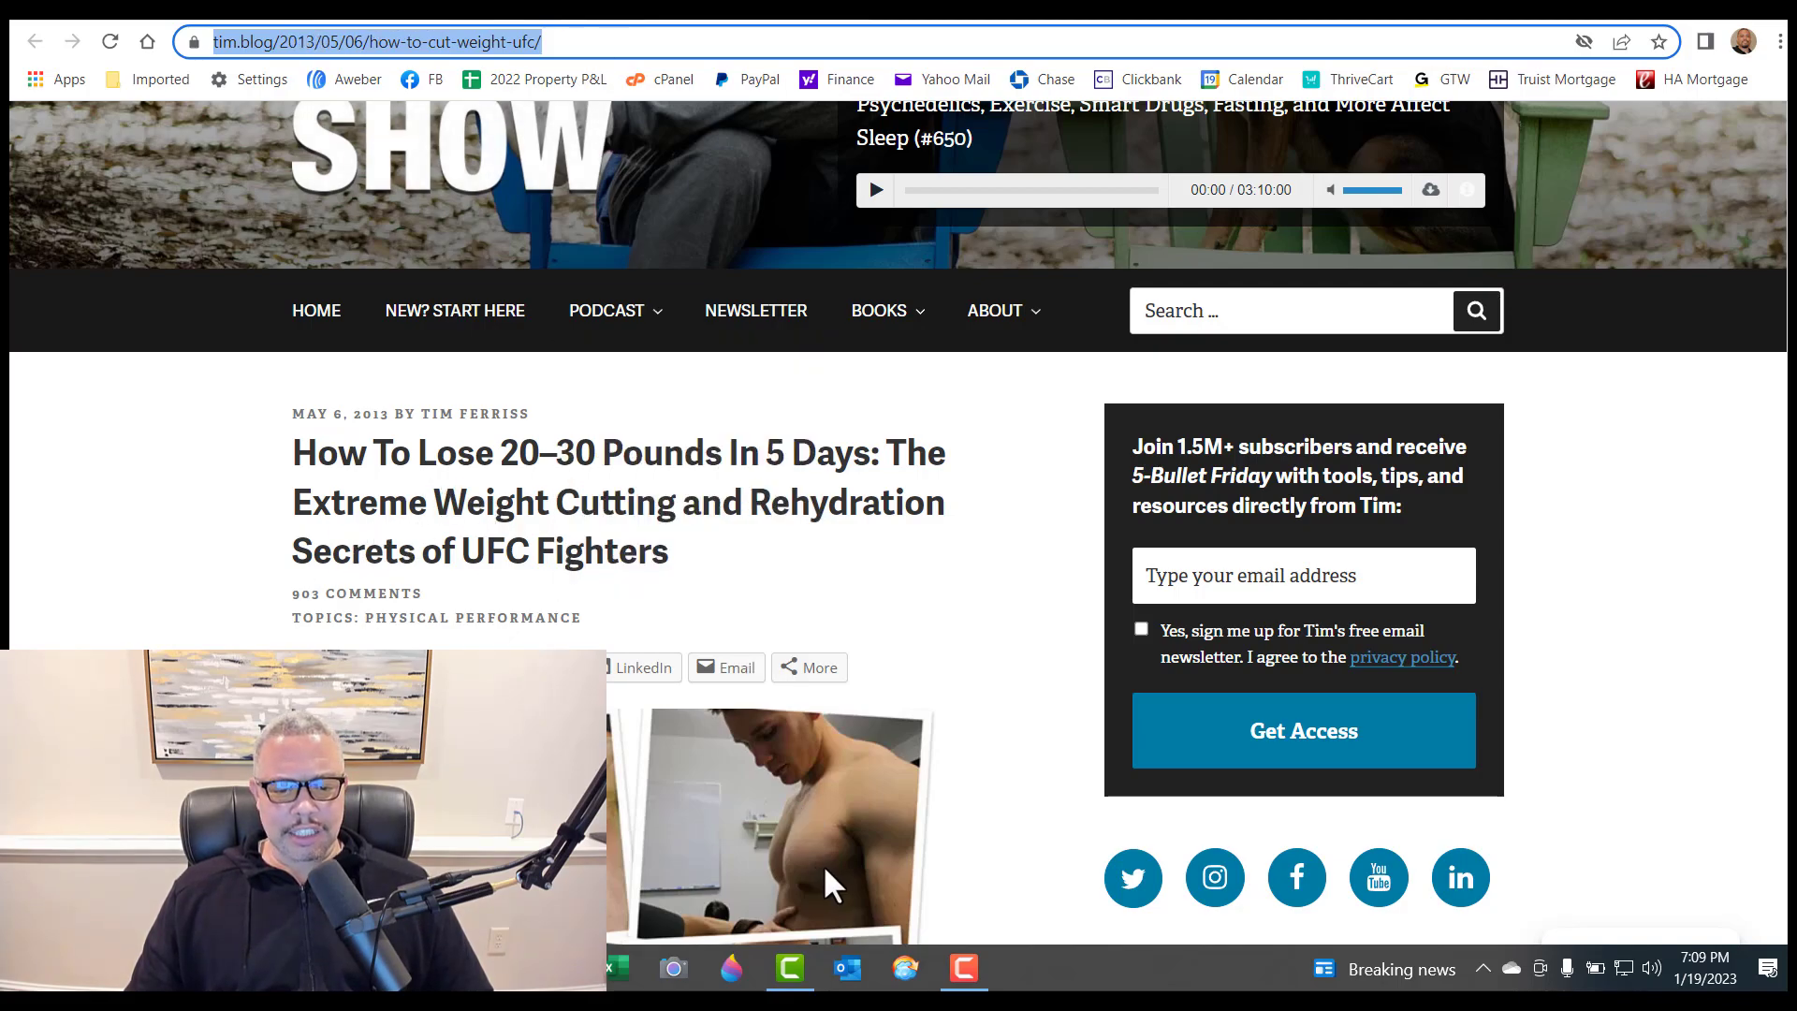
Step: Copy the Summarize prompt and its tim.blog URL from Notepad, then return to the ChatGPT chat
key(alt+Tab)
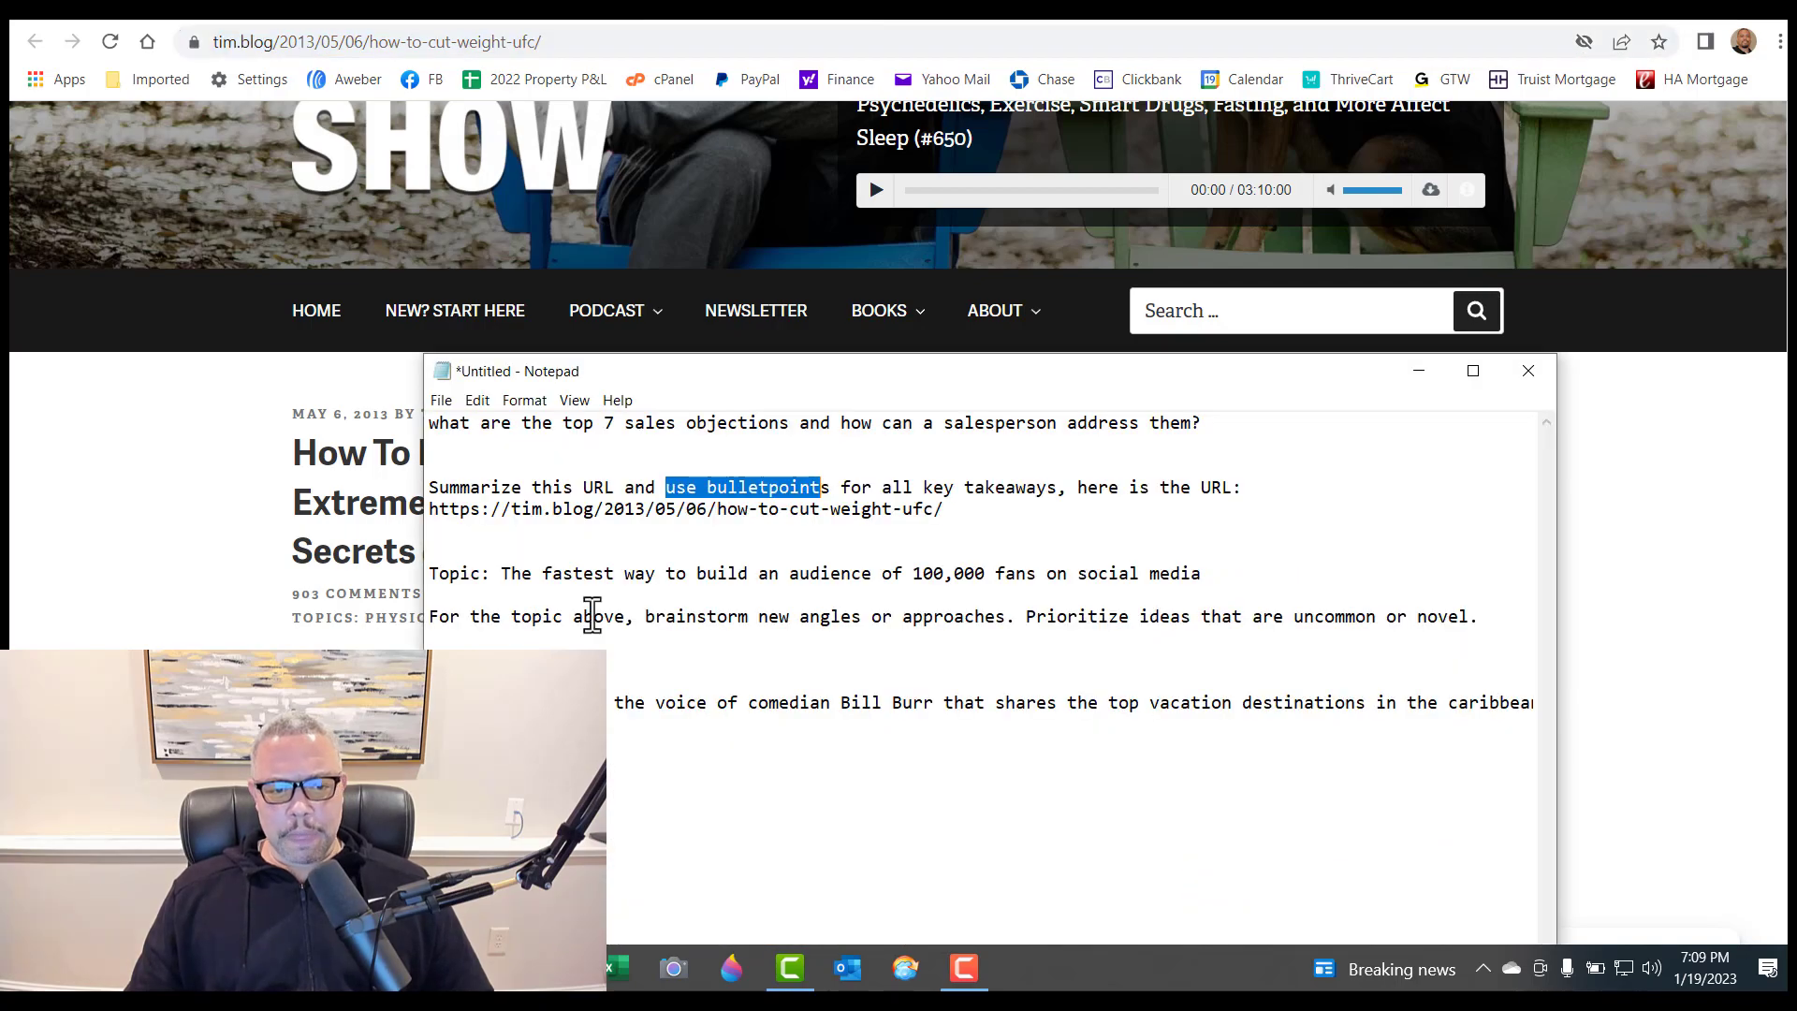
drag(945, 510, 419, 489)
key(ctrl+c)
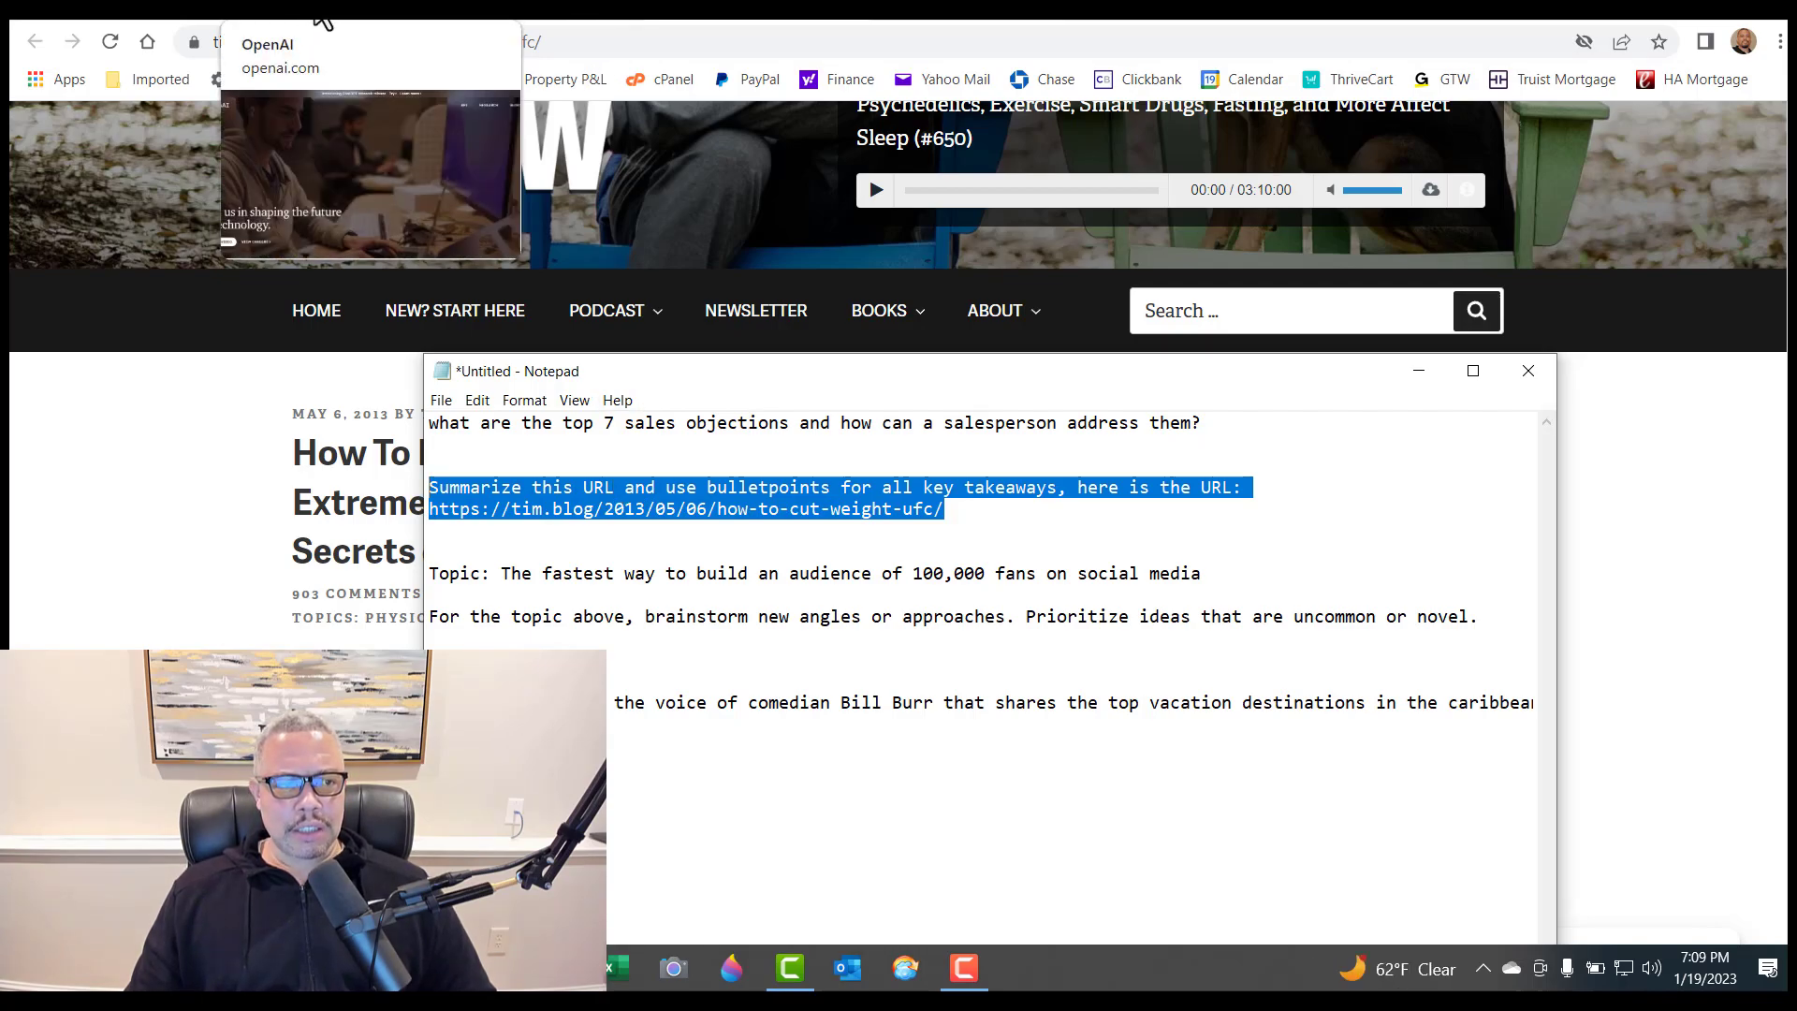
click(323, 19)
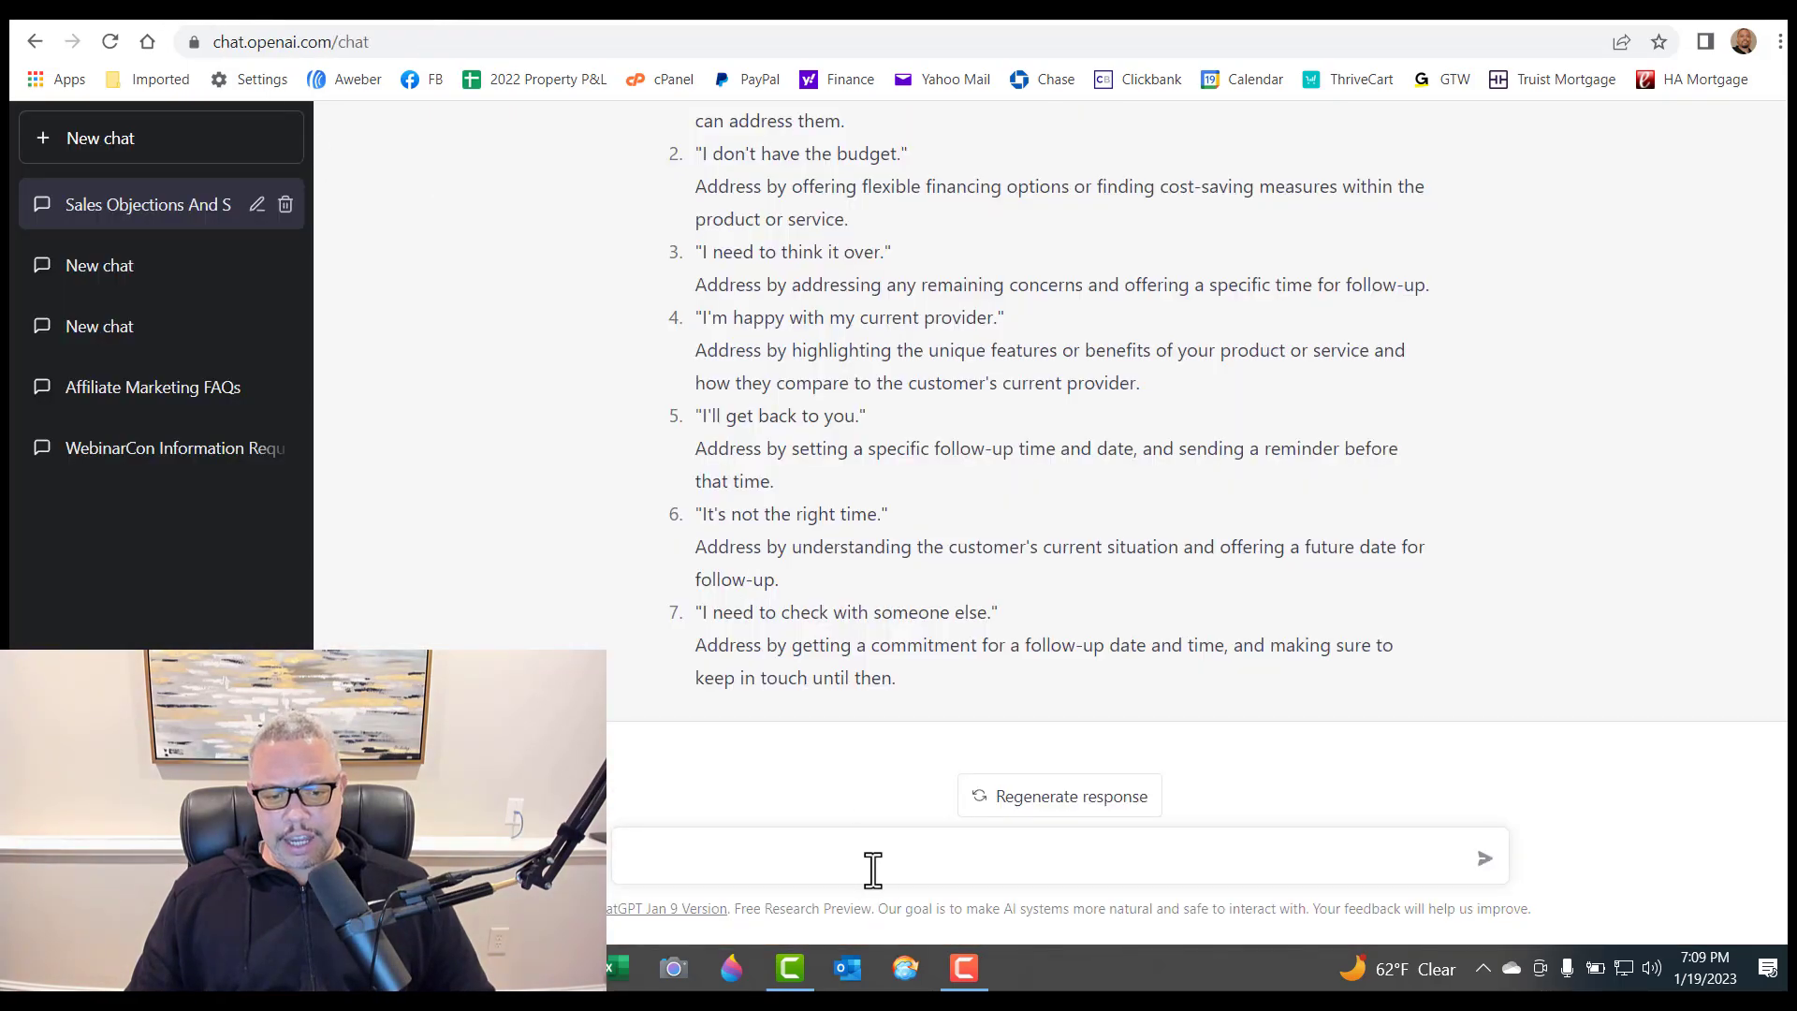
Step: Send the tim.blog summarize-in-bulletpoints prompt, then return to Notepad once the summary appears
key(ctrl+v)
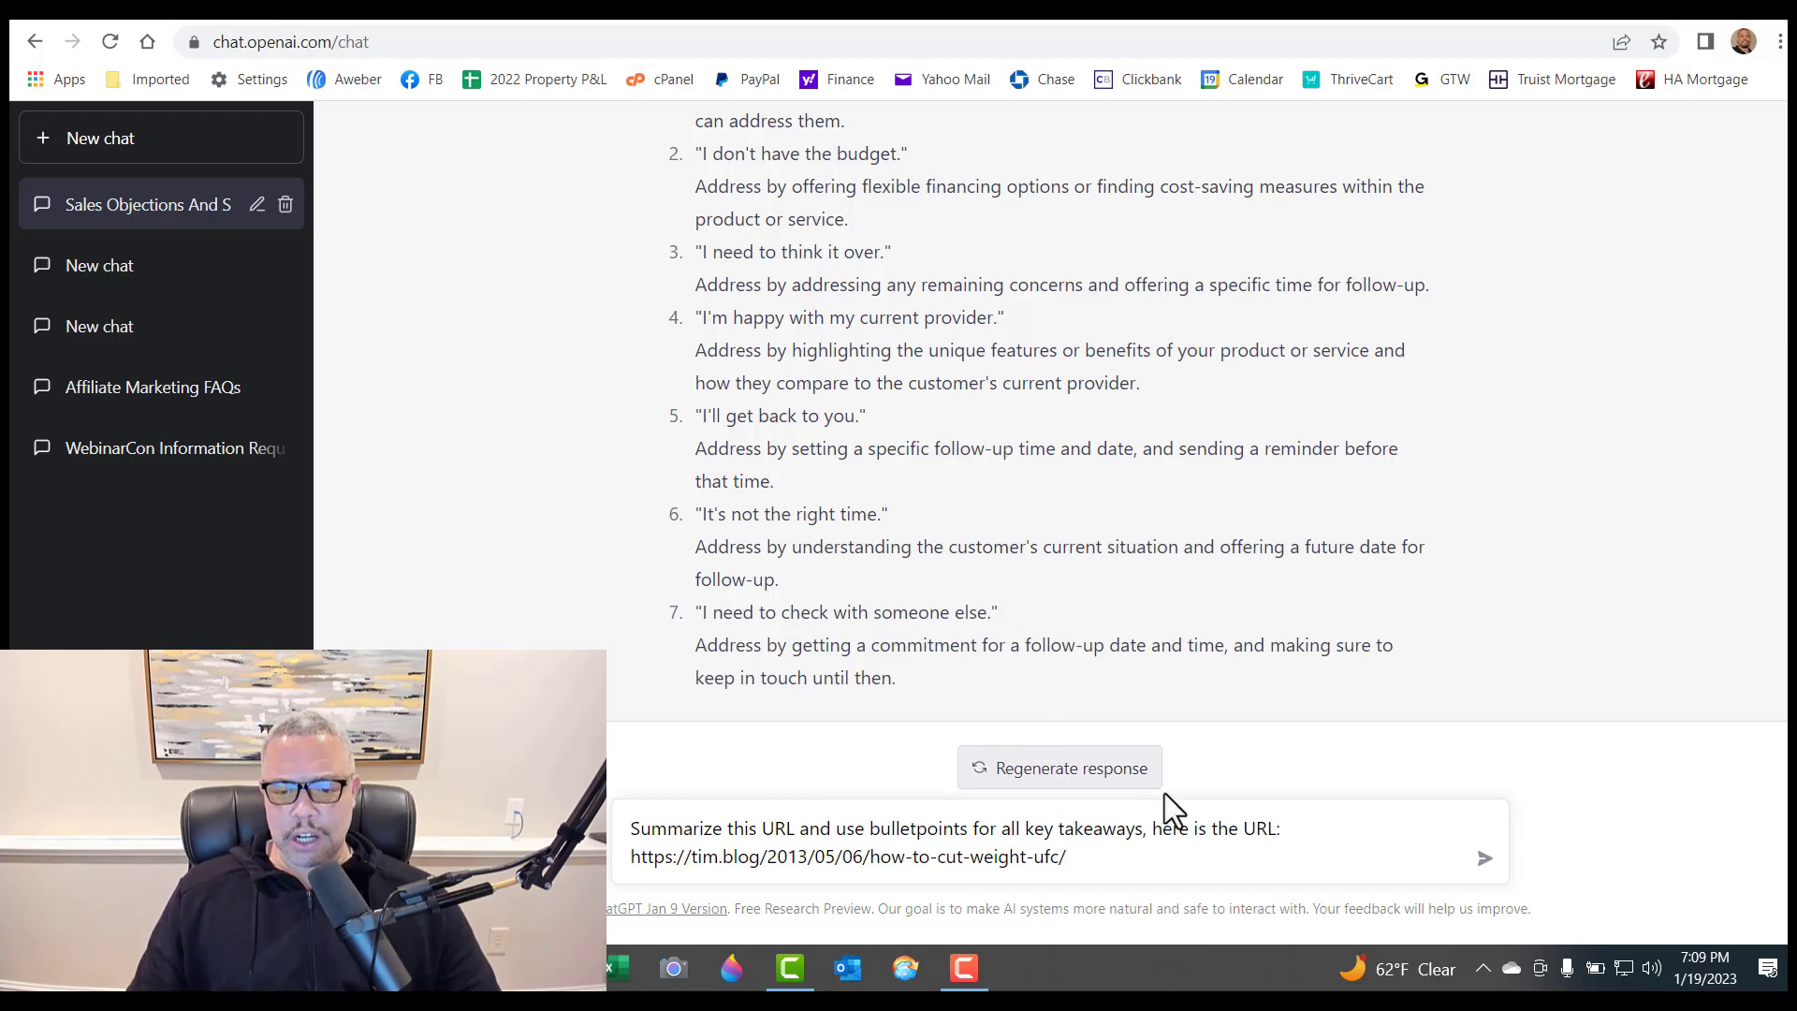
click(1485, 858)
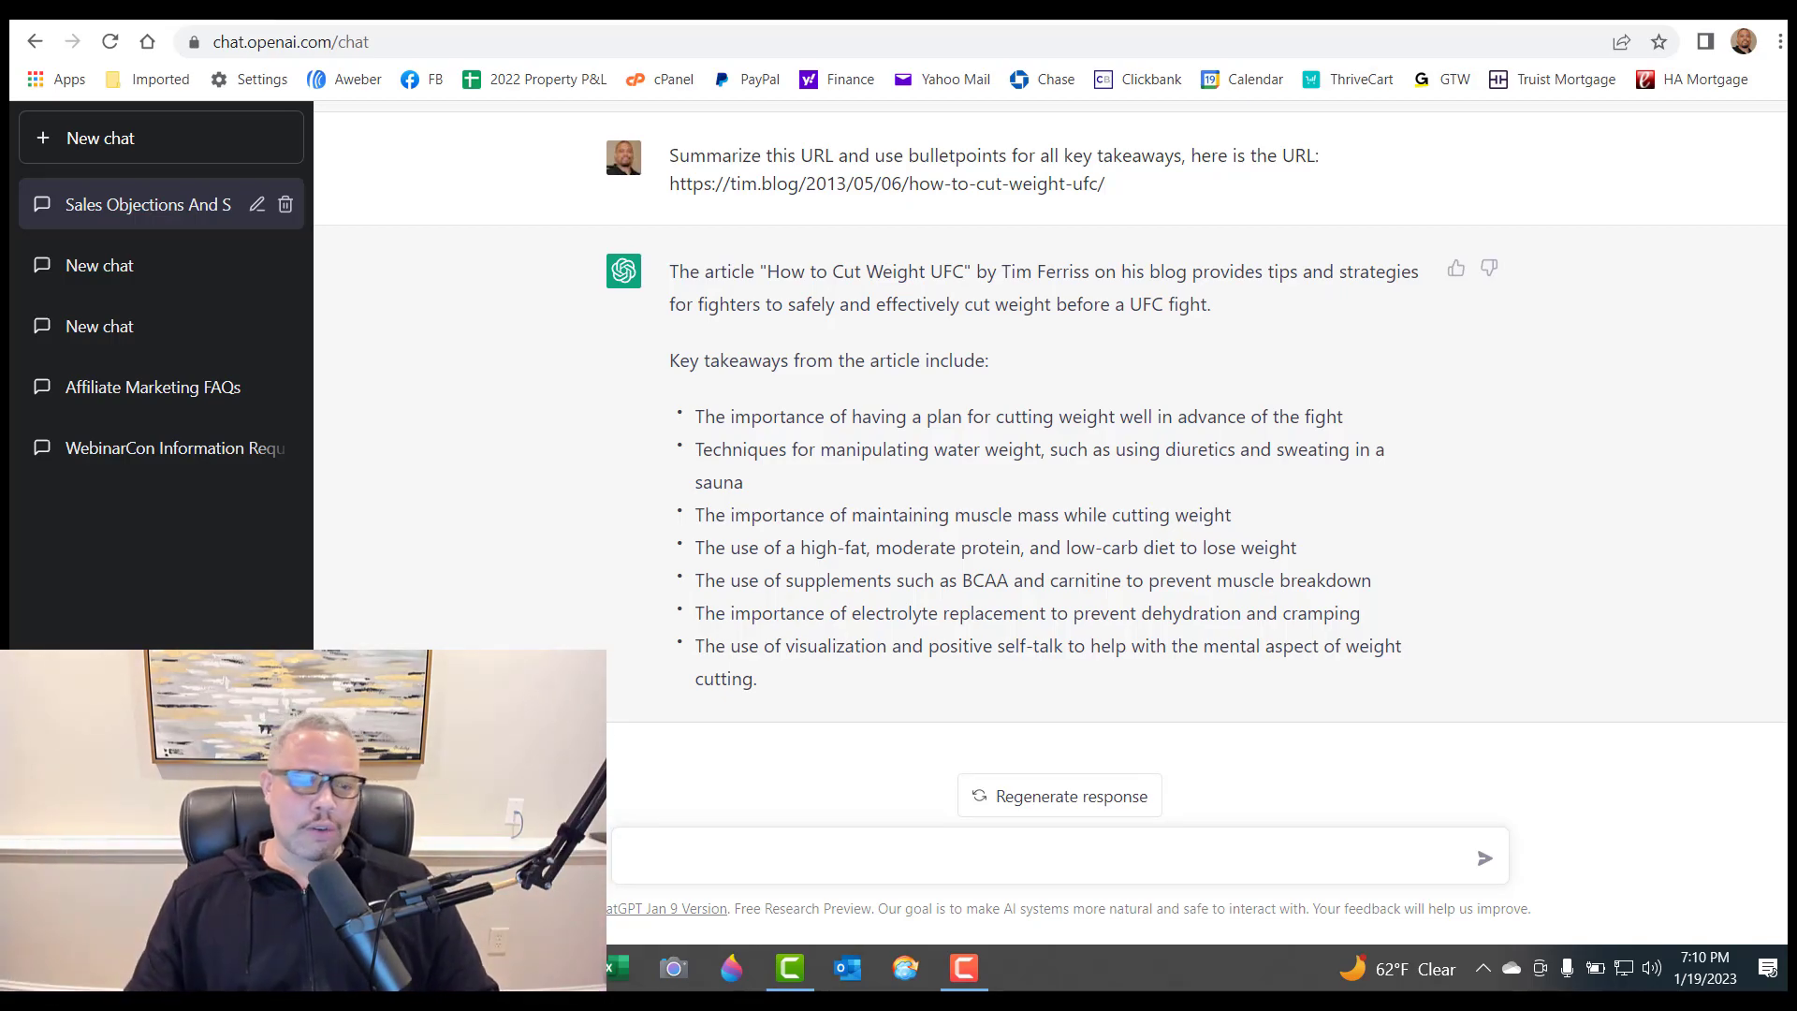
key(alt+Tab)
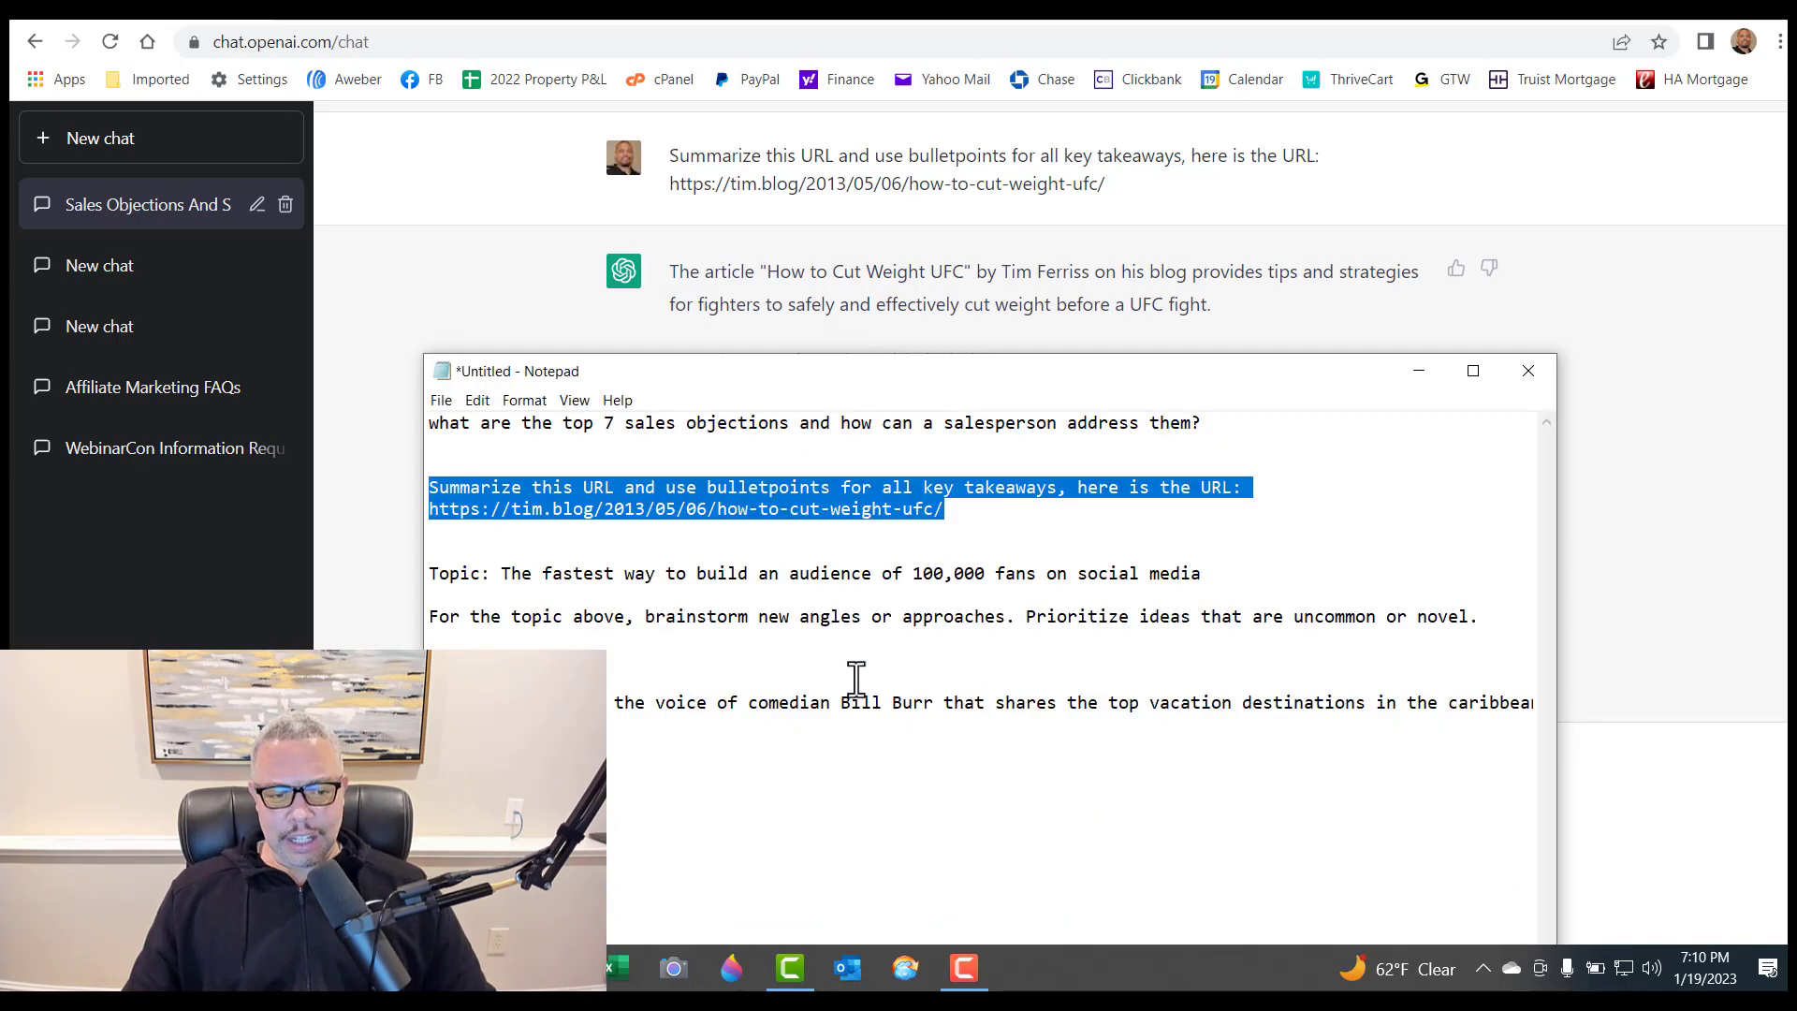
click(803, 665)
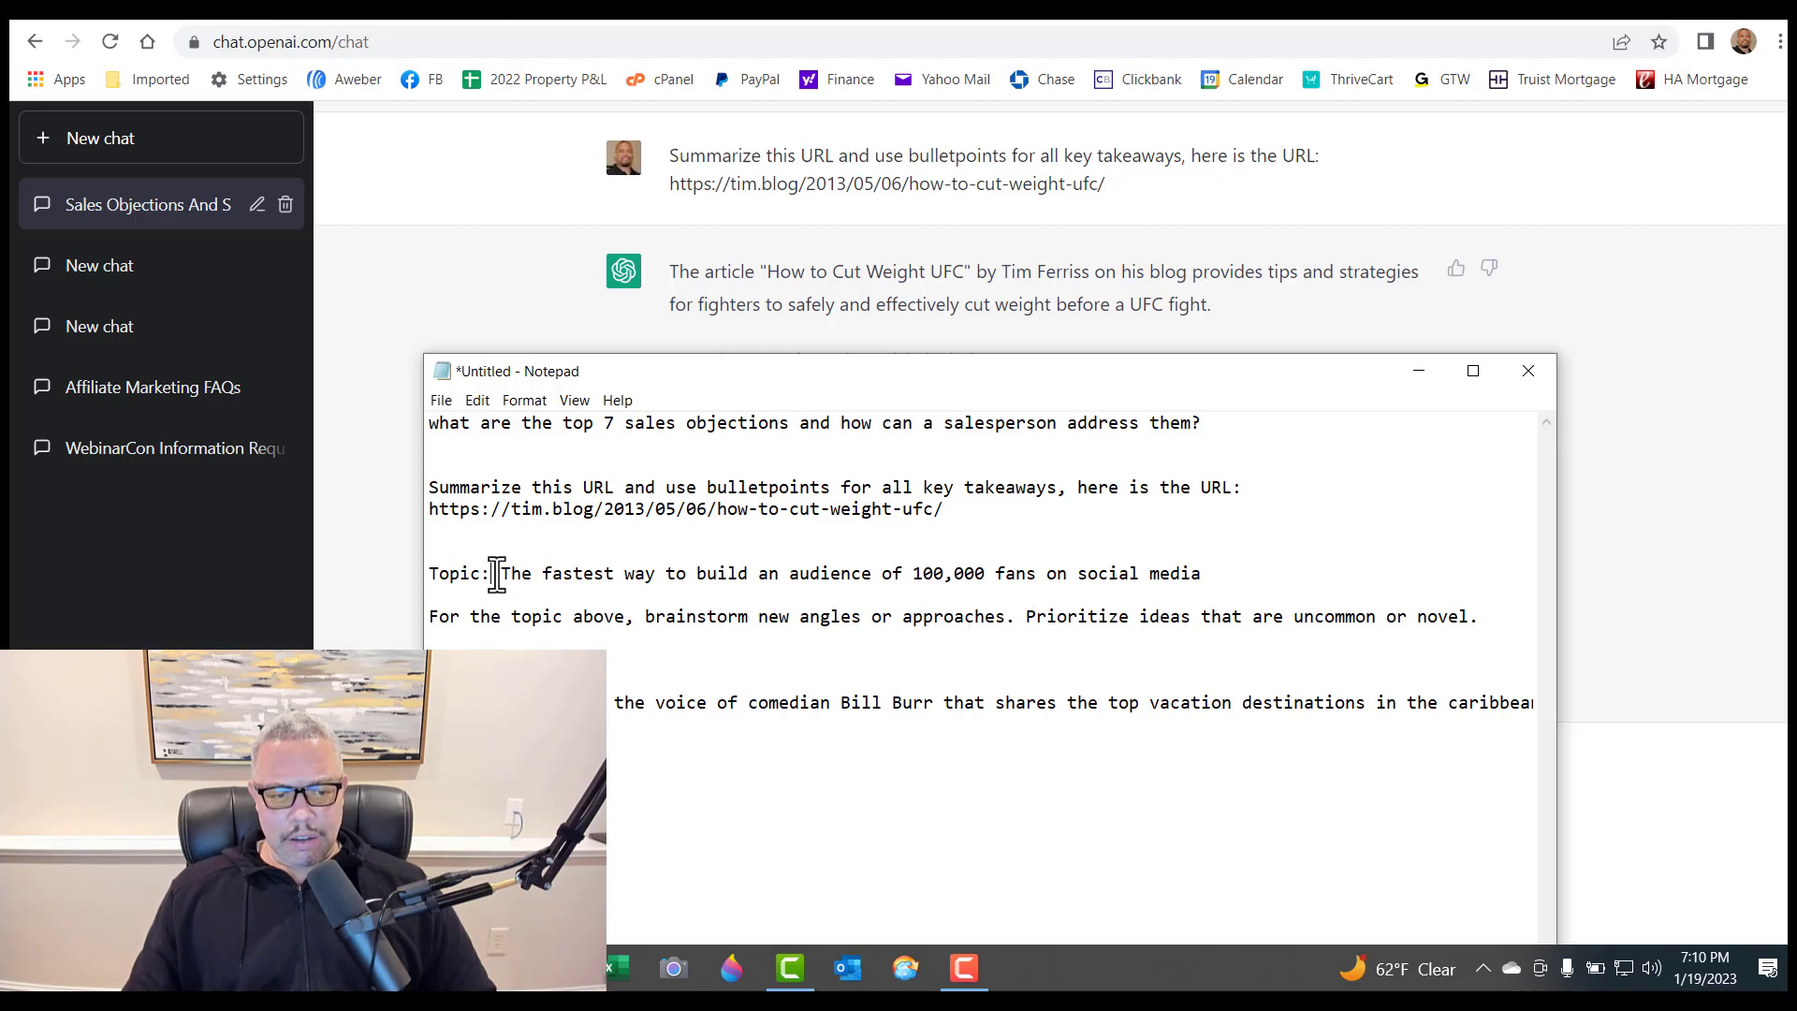
Step: Select the two-line Topic and brainstorm prompt about gaining 100,000 social media fans
drag(538, 573, 718, 573)
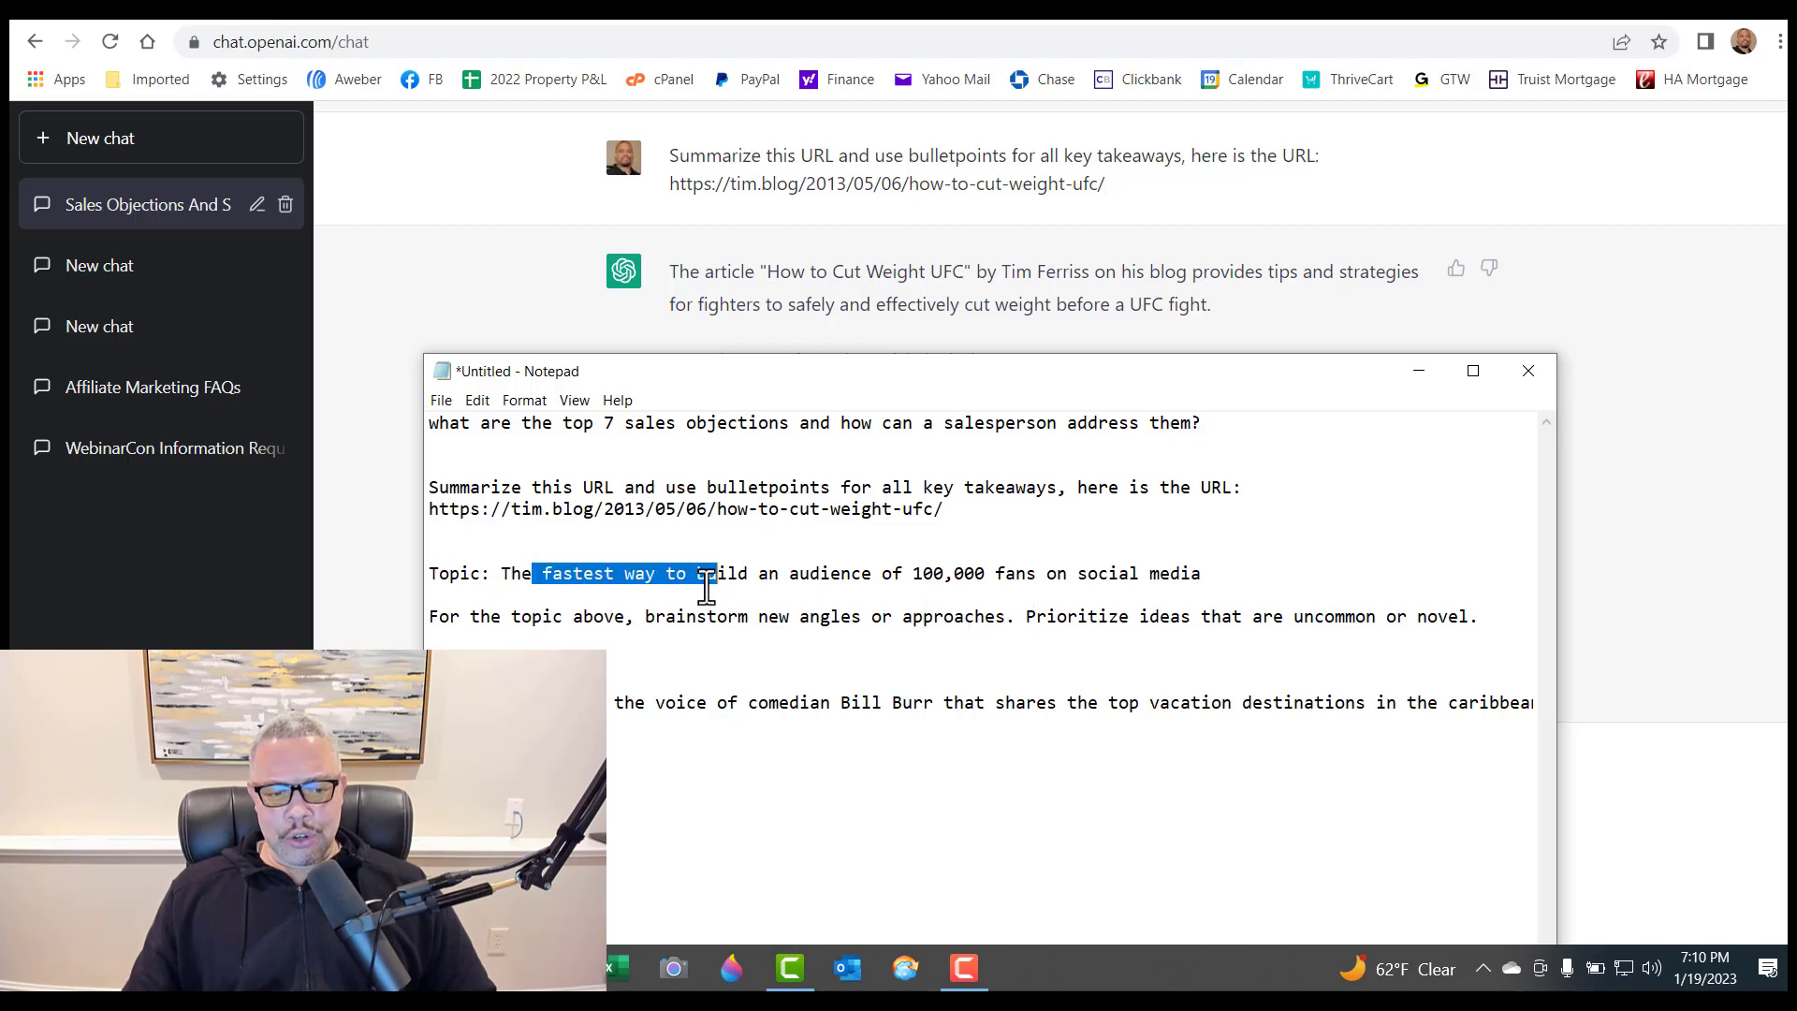
click(675, 620)
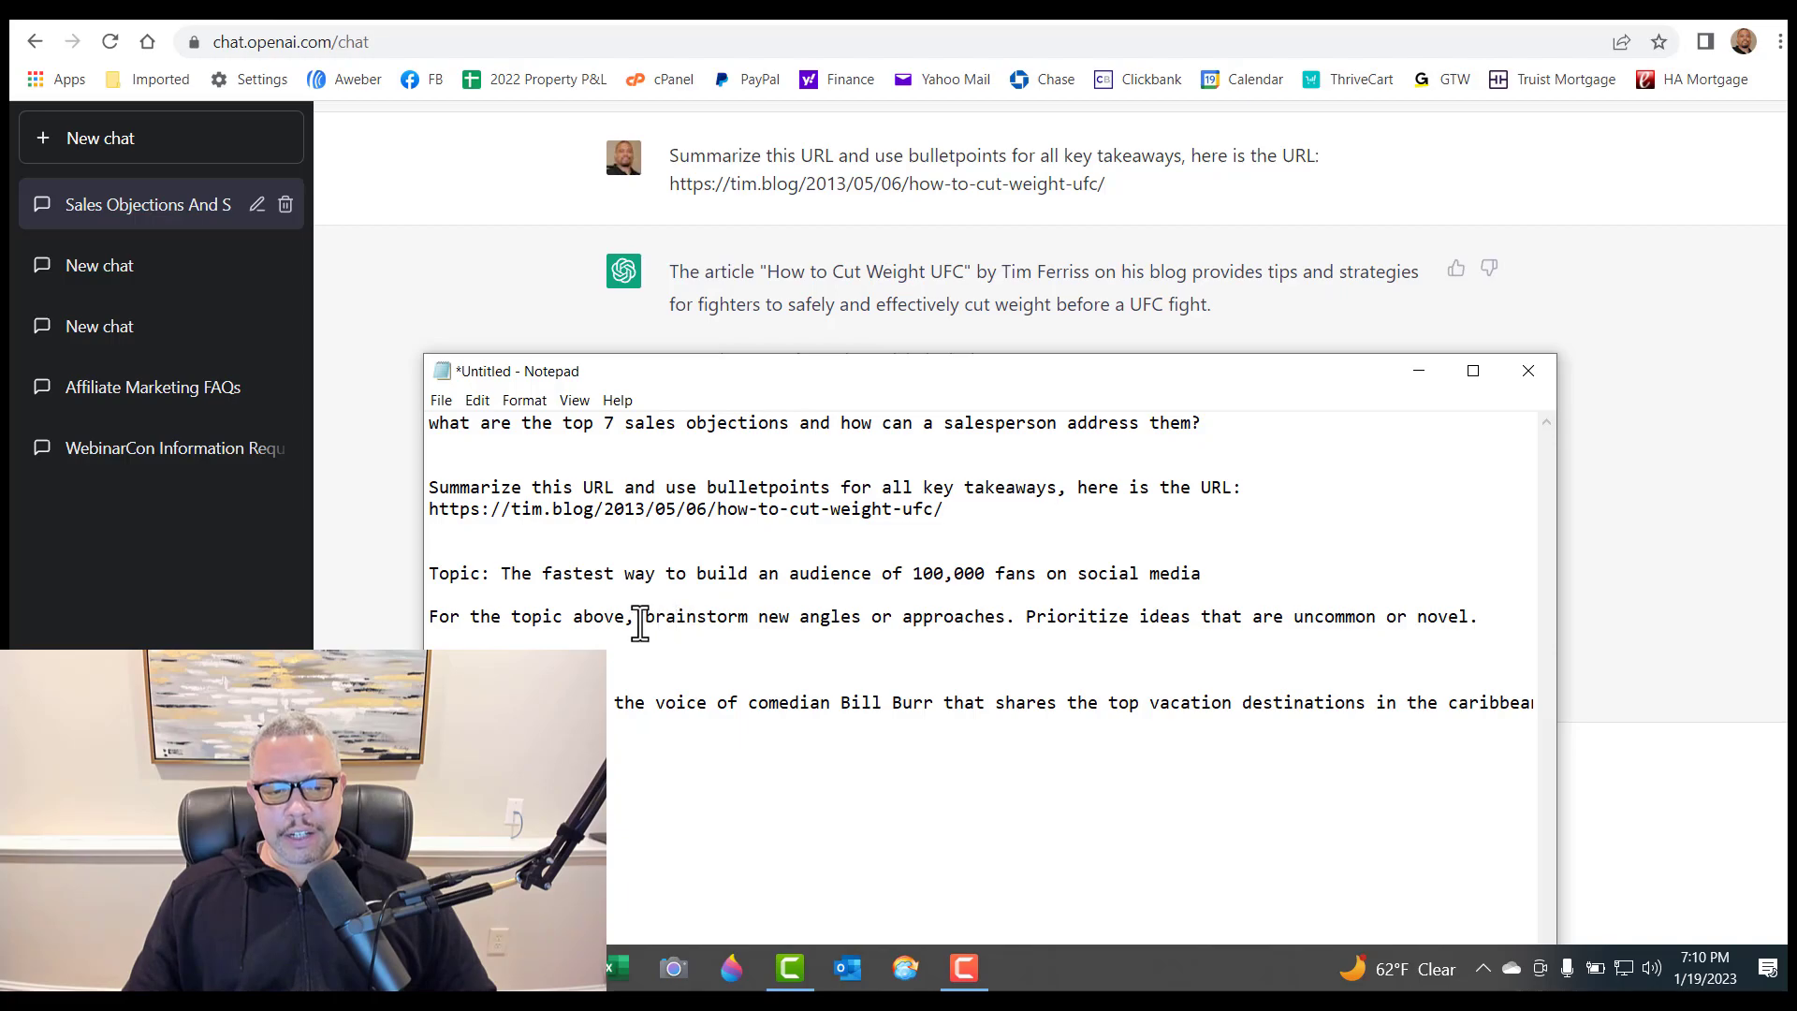
drag(645, 618, 1020, 618)
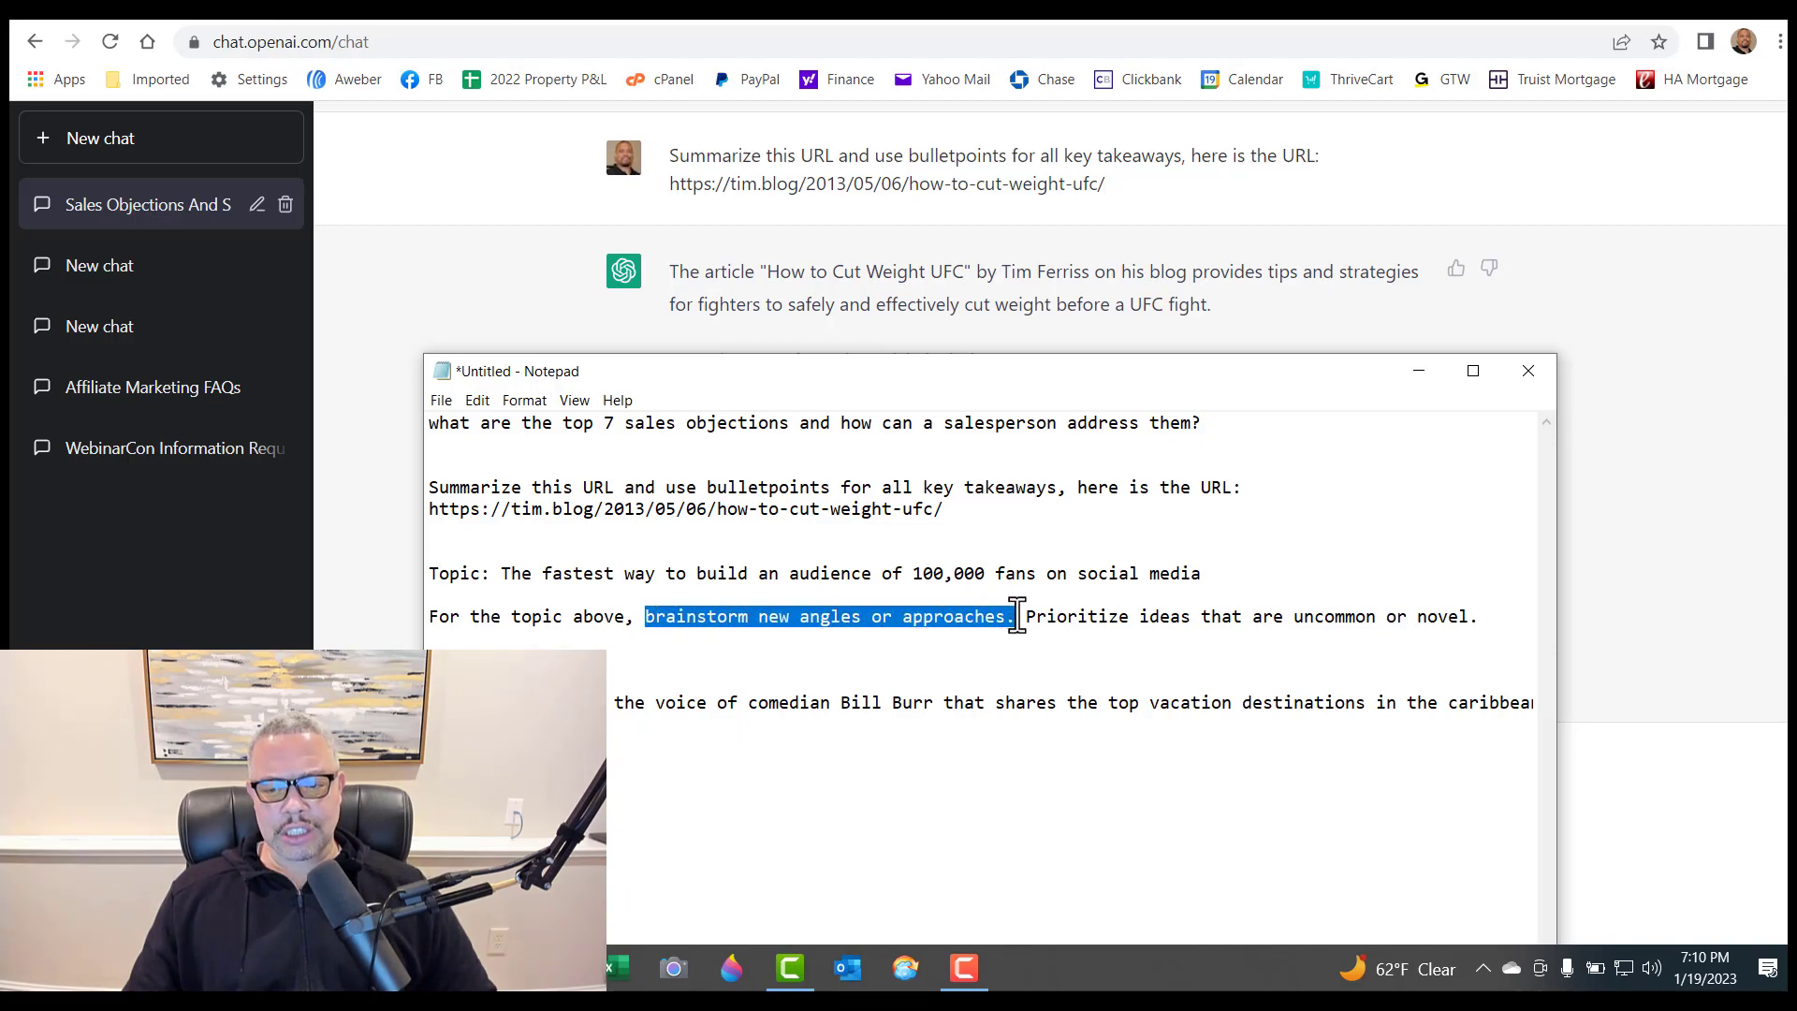
click(1124, 623)
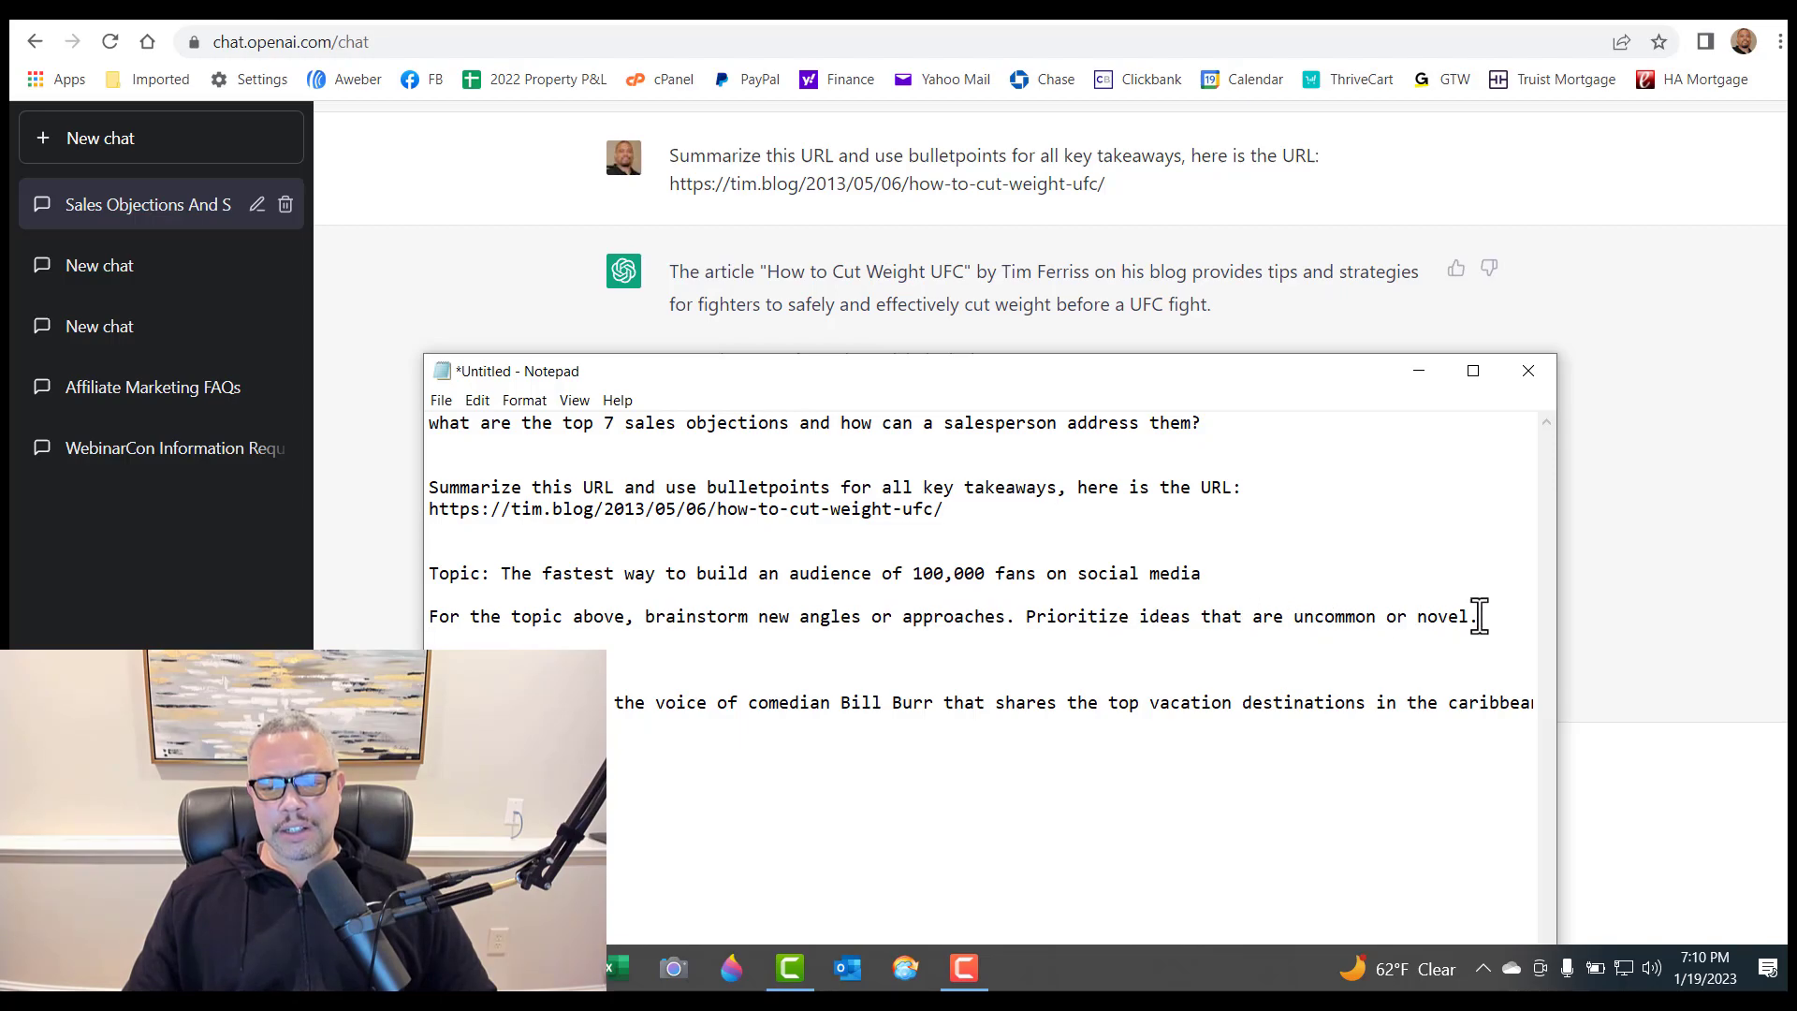
drag(1479, 616, 416, 578)
key(ctrl+c)
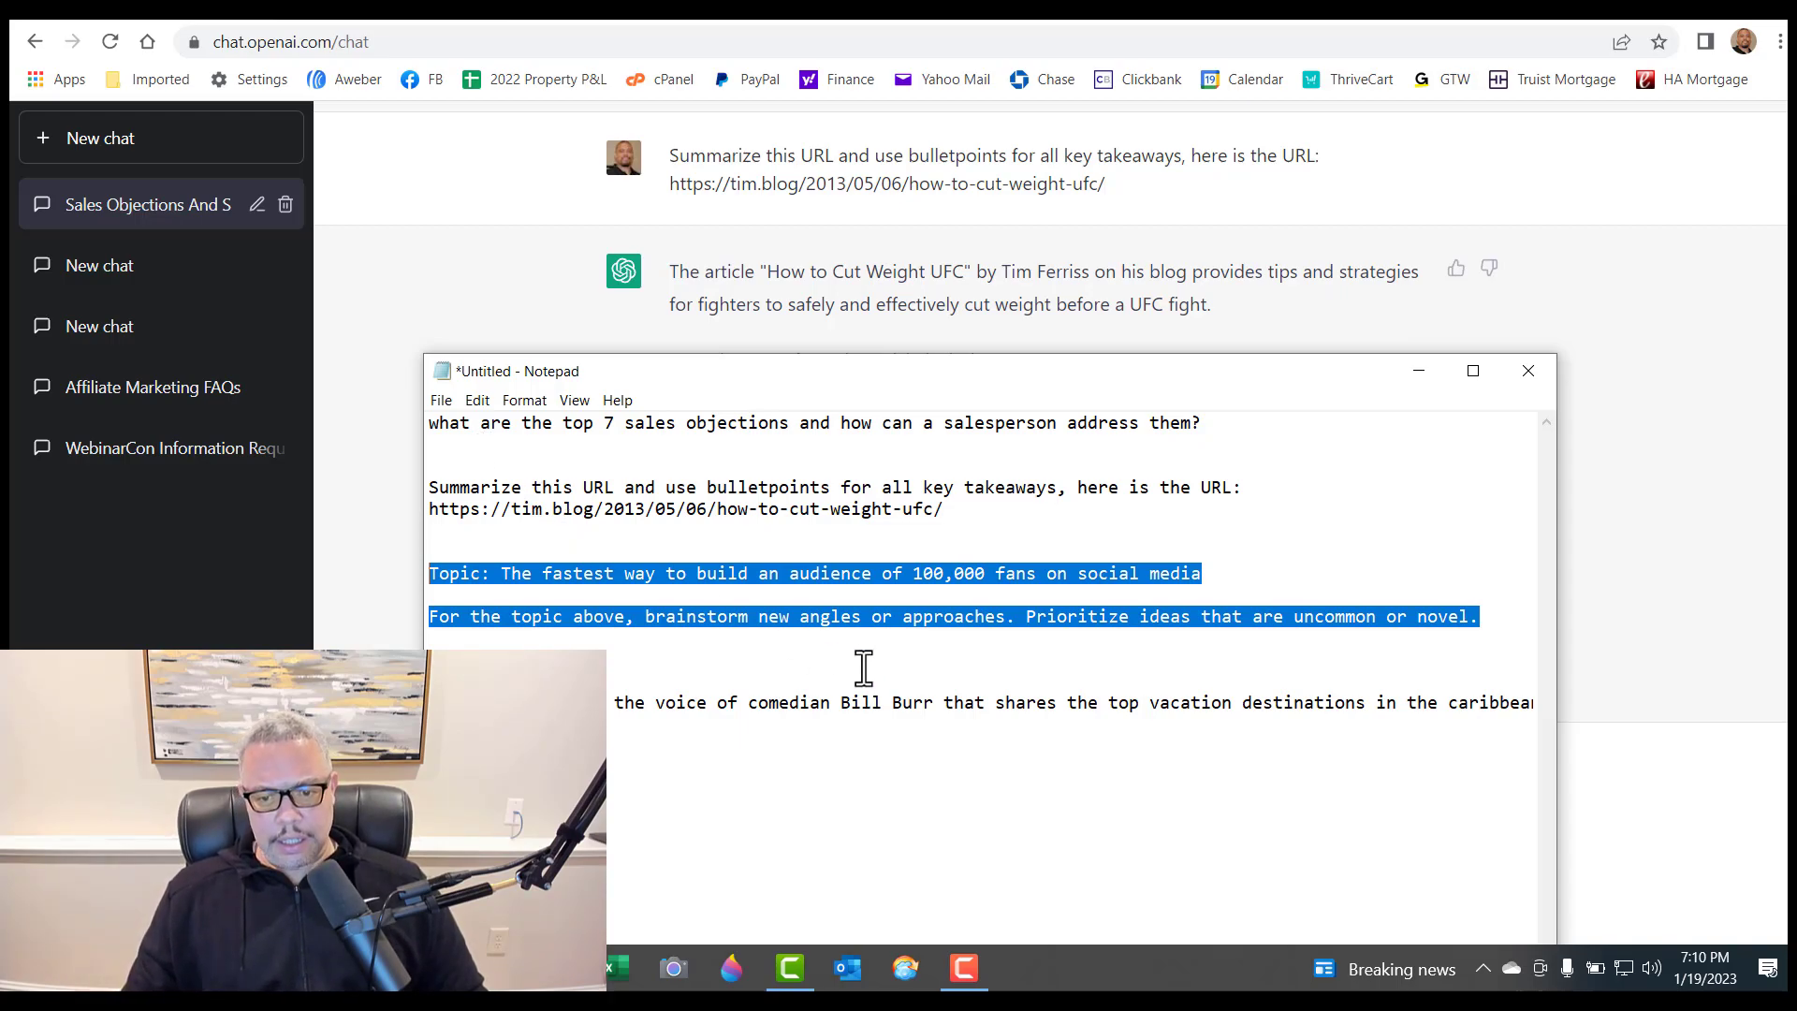
Step: Paste and send the 100,000-fans brainstorm prompt, review the bulleted ideas, then return to Notepad
click(357, 457)
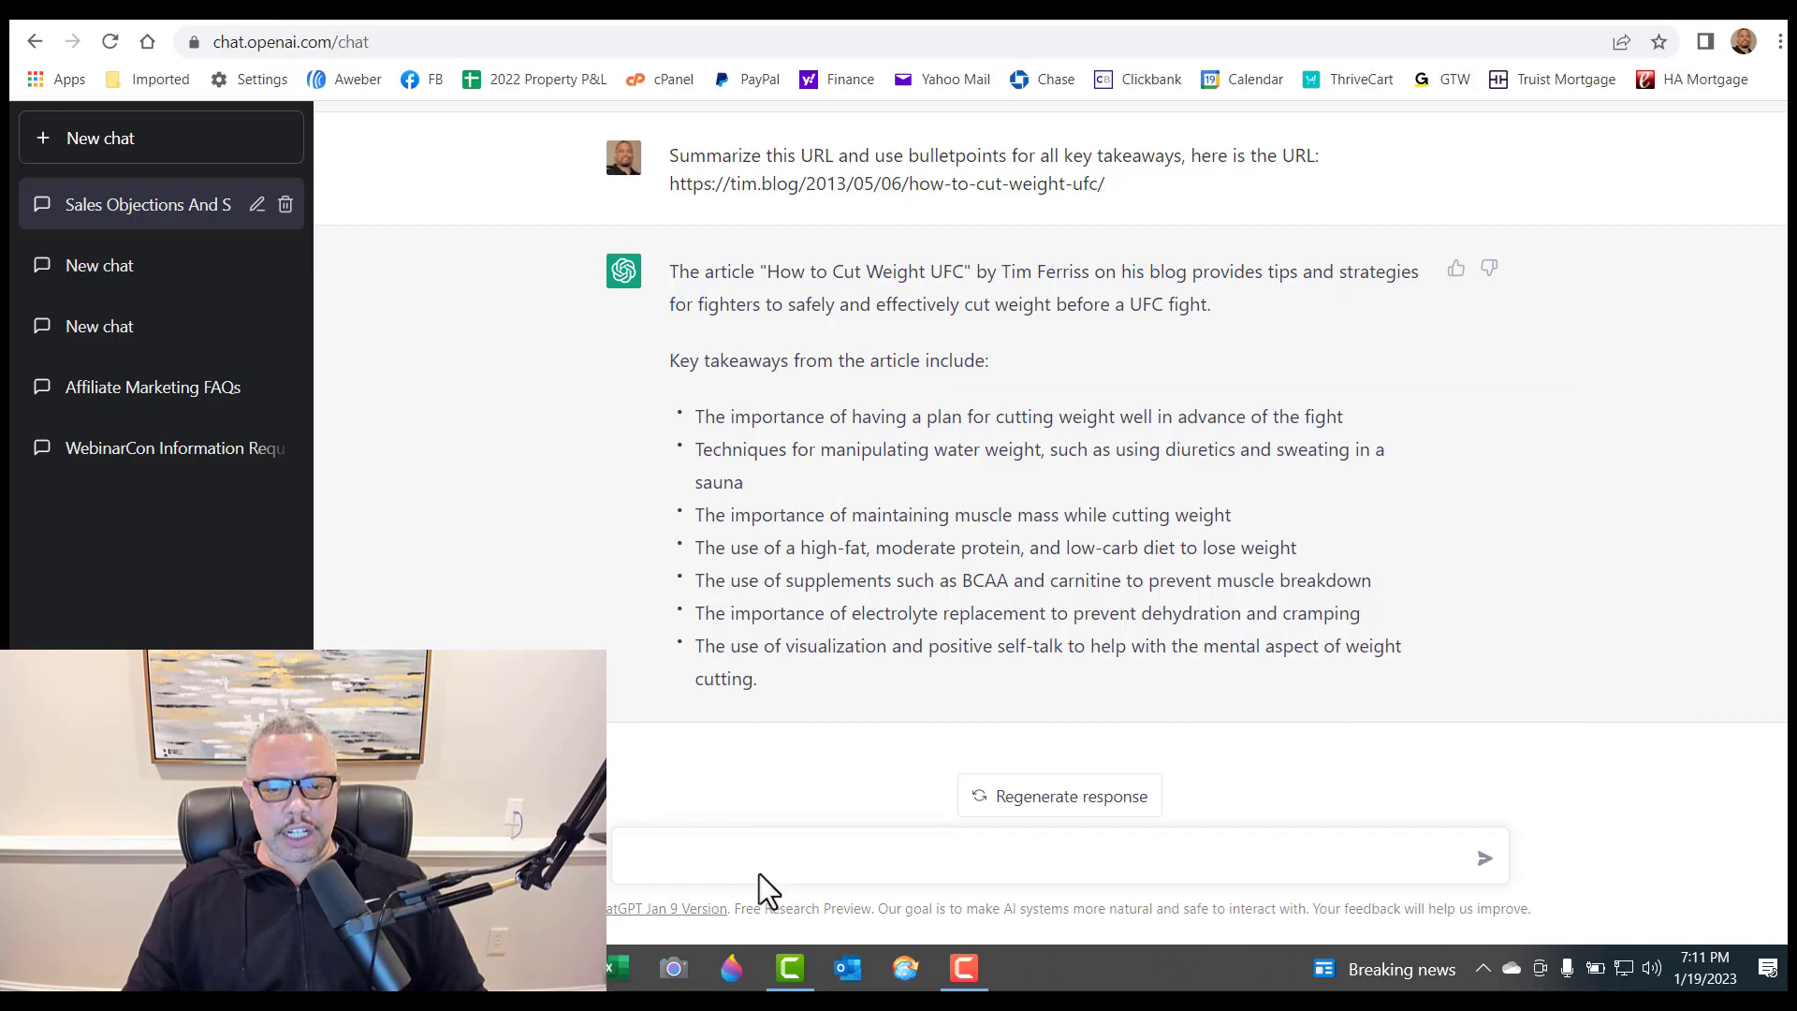
key(ctrl+v)
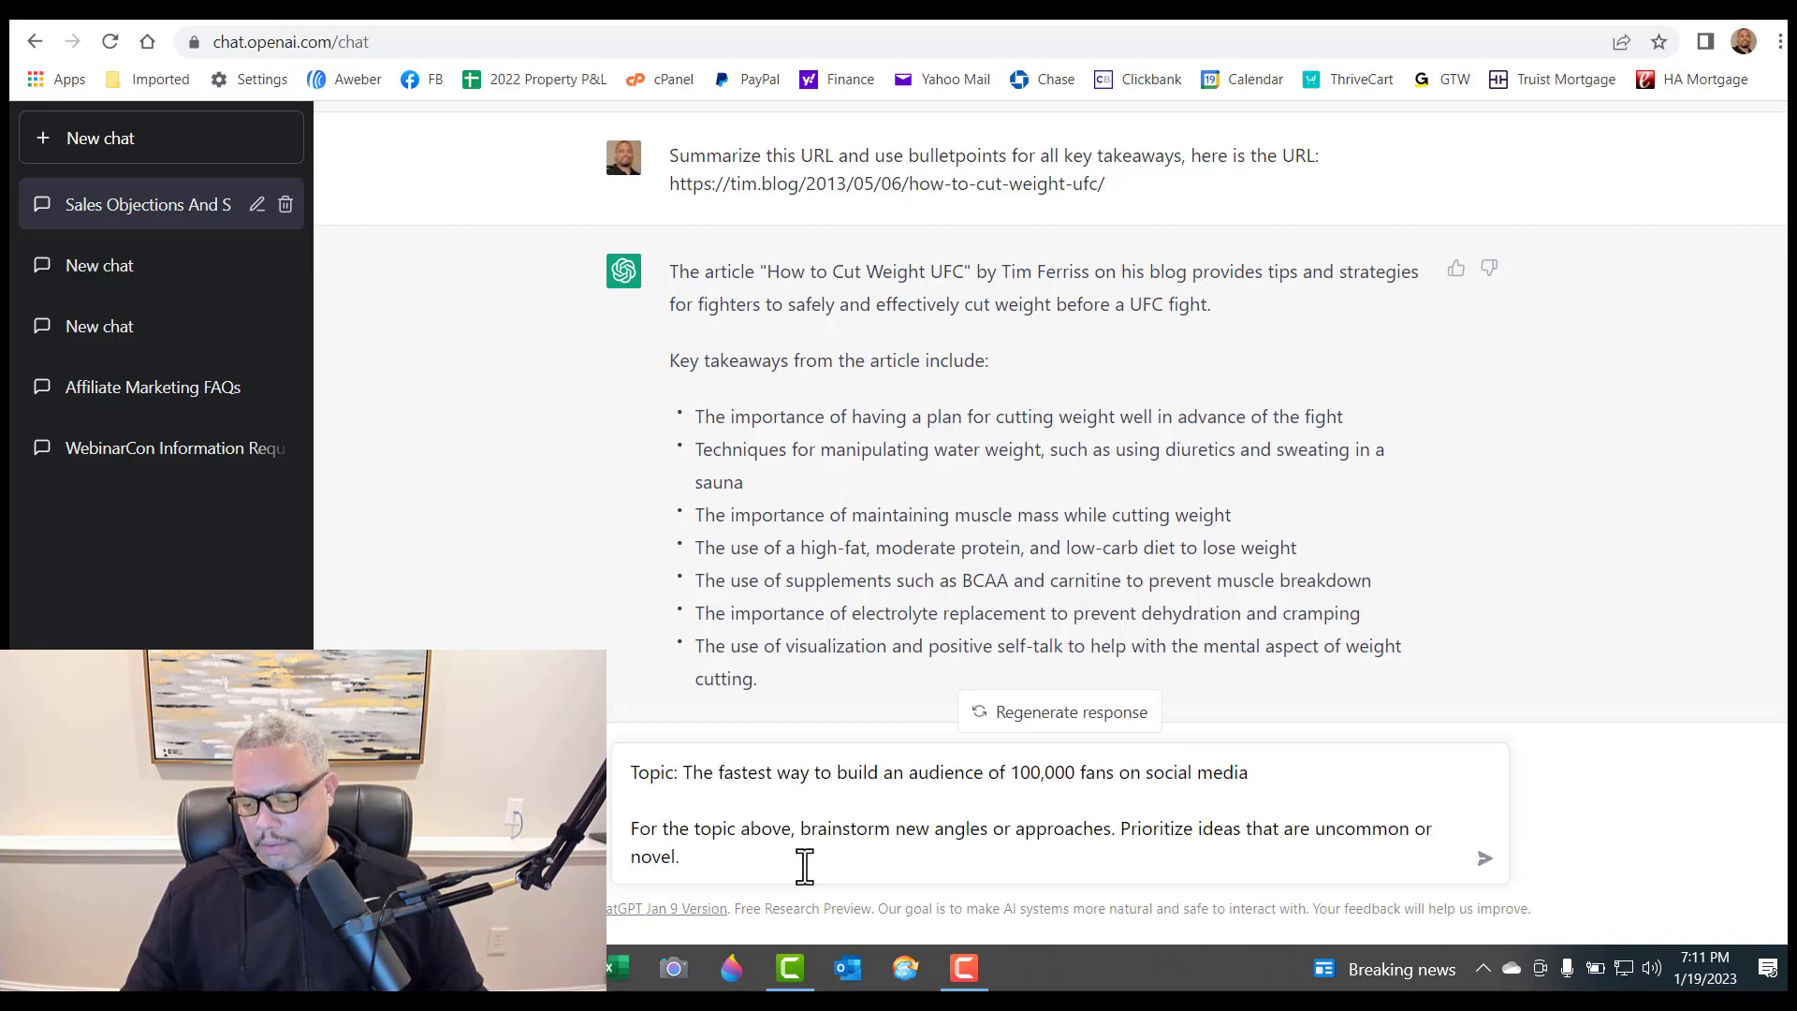
key(Return)
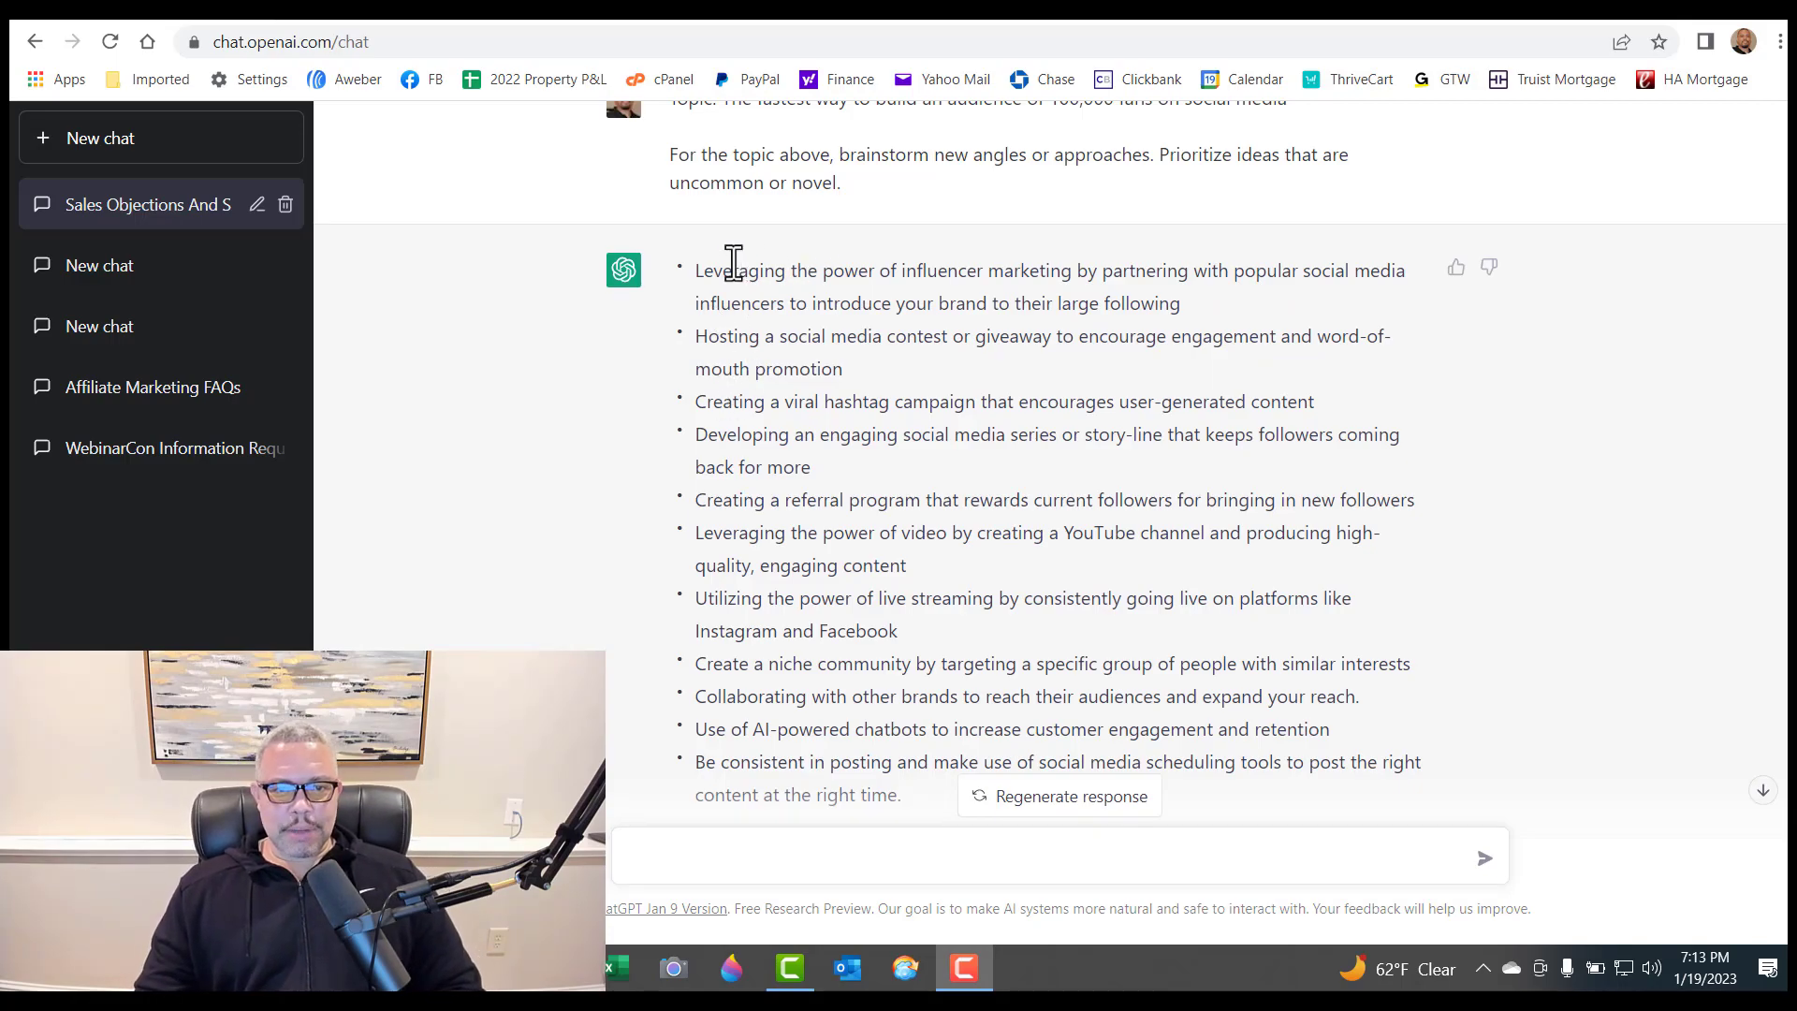
drag(740, 255, 947, 460)
scroll(875, 410, up, 1)
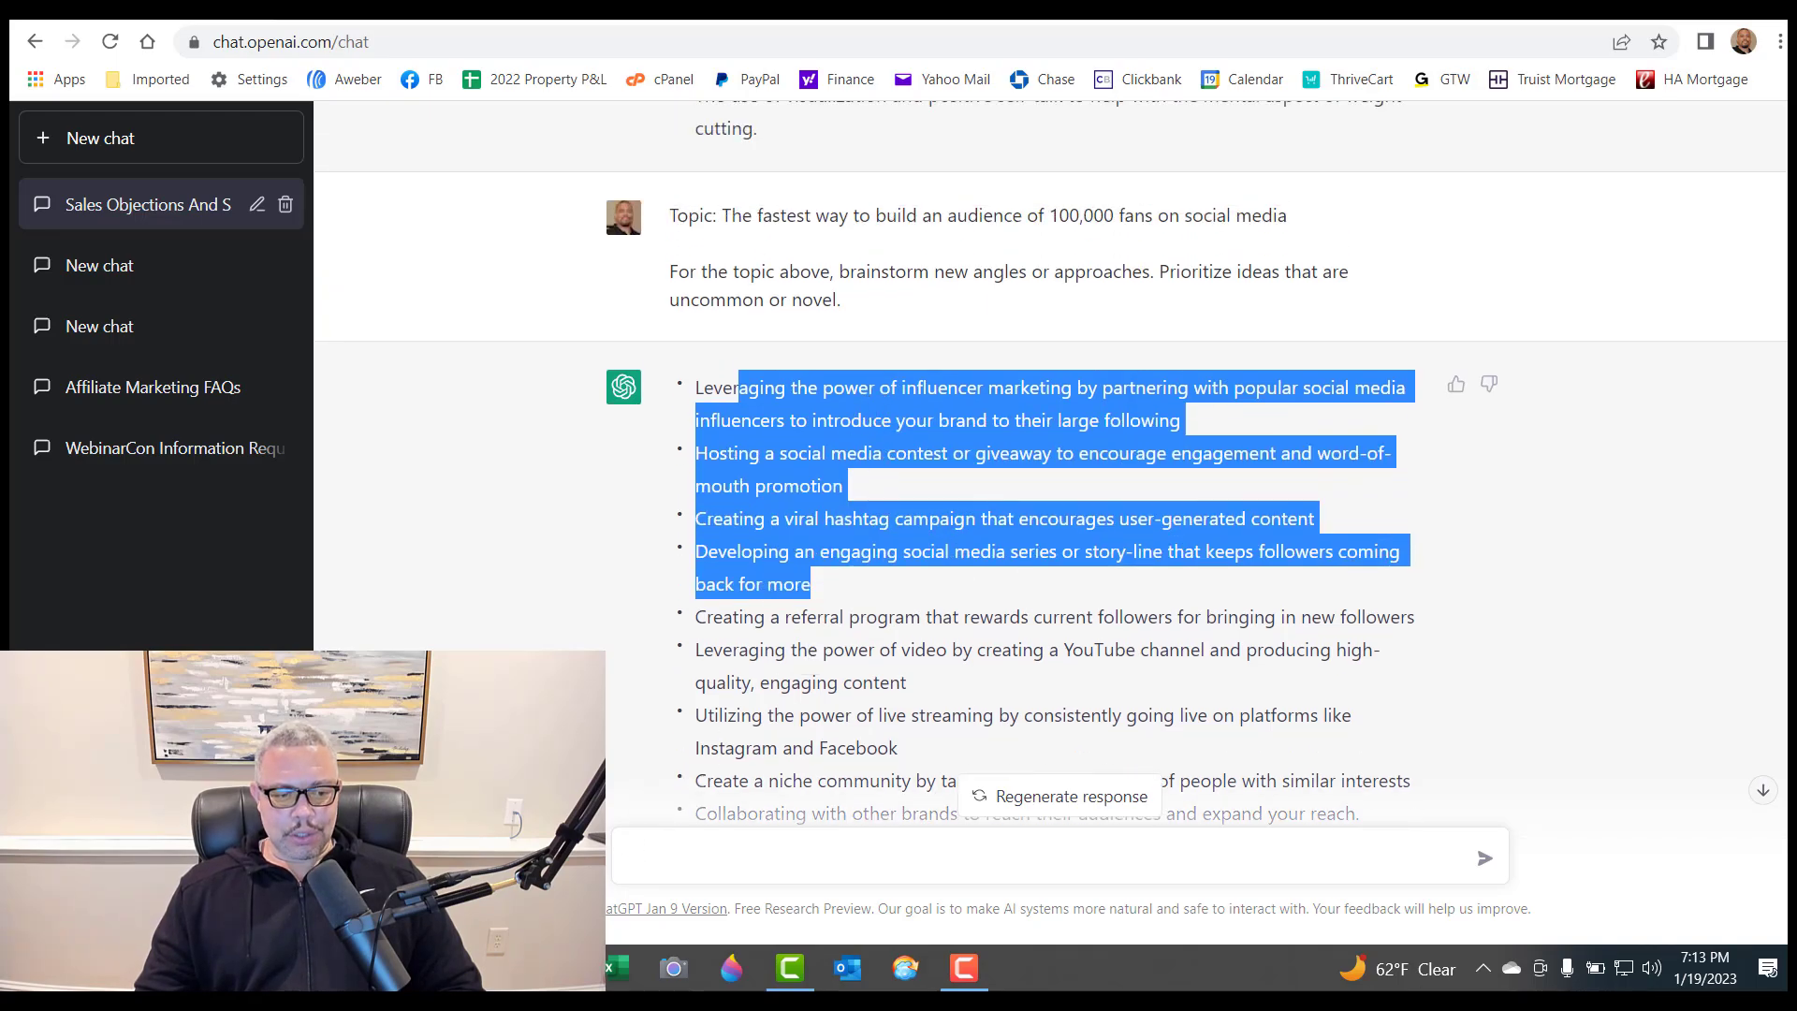
key(alt+Tab)
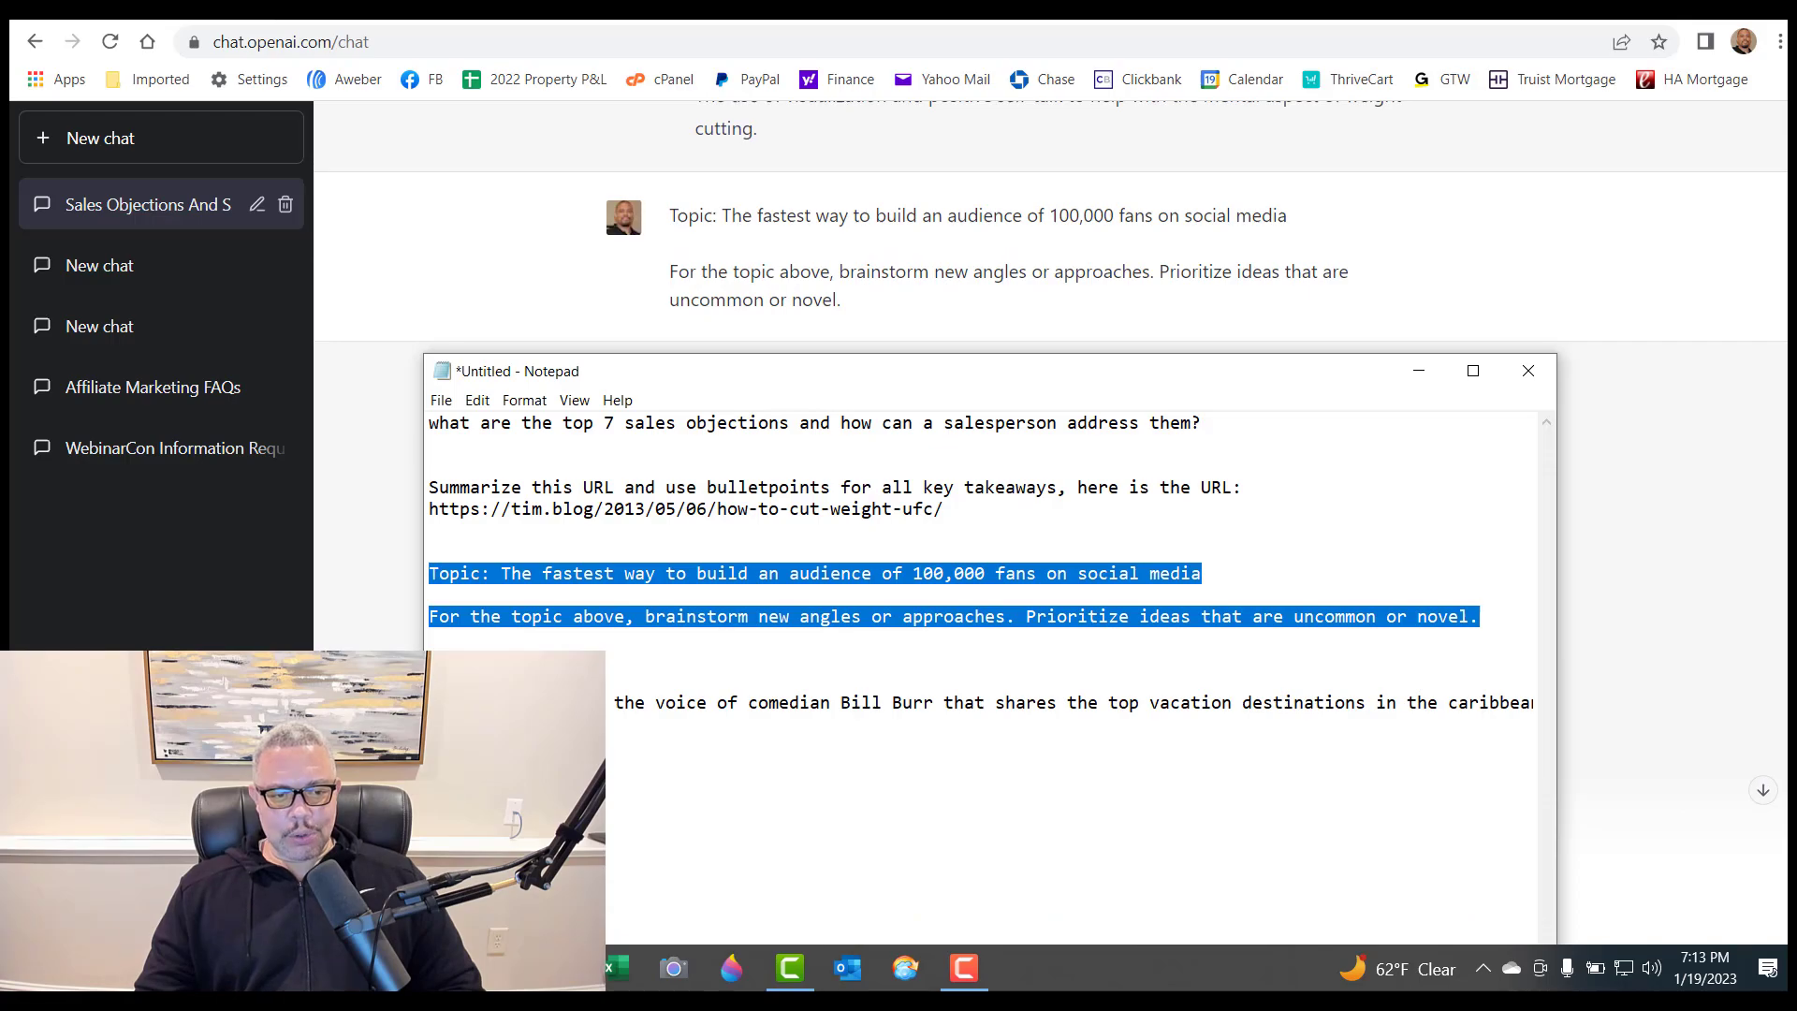
Step: Copy the Bill Burr Caribbean vacation email prompt from Notepad into ChatGPT's message box
key(Right)
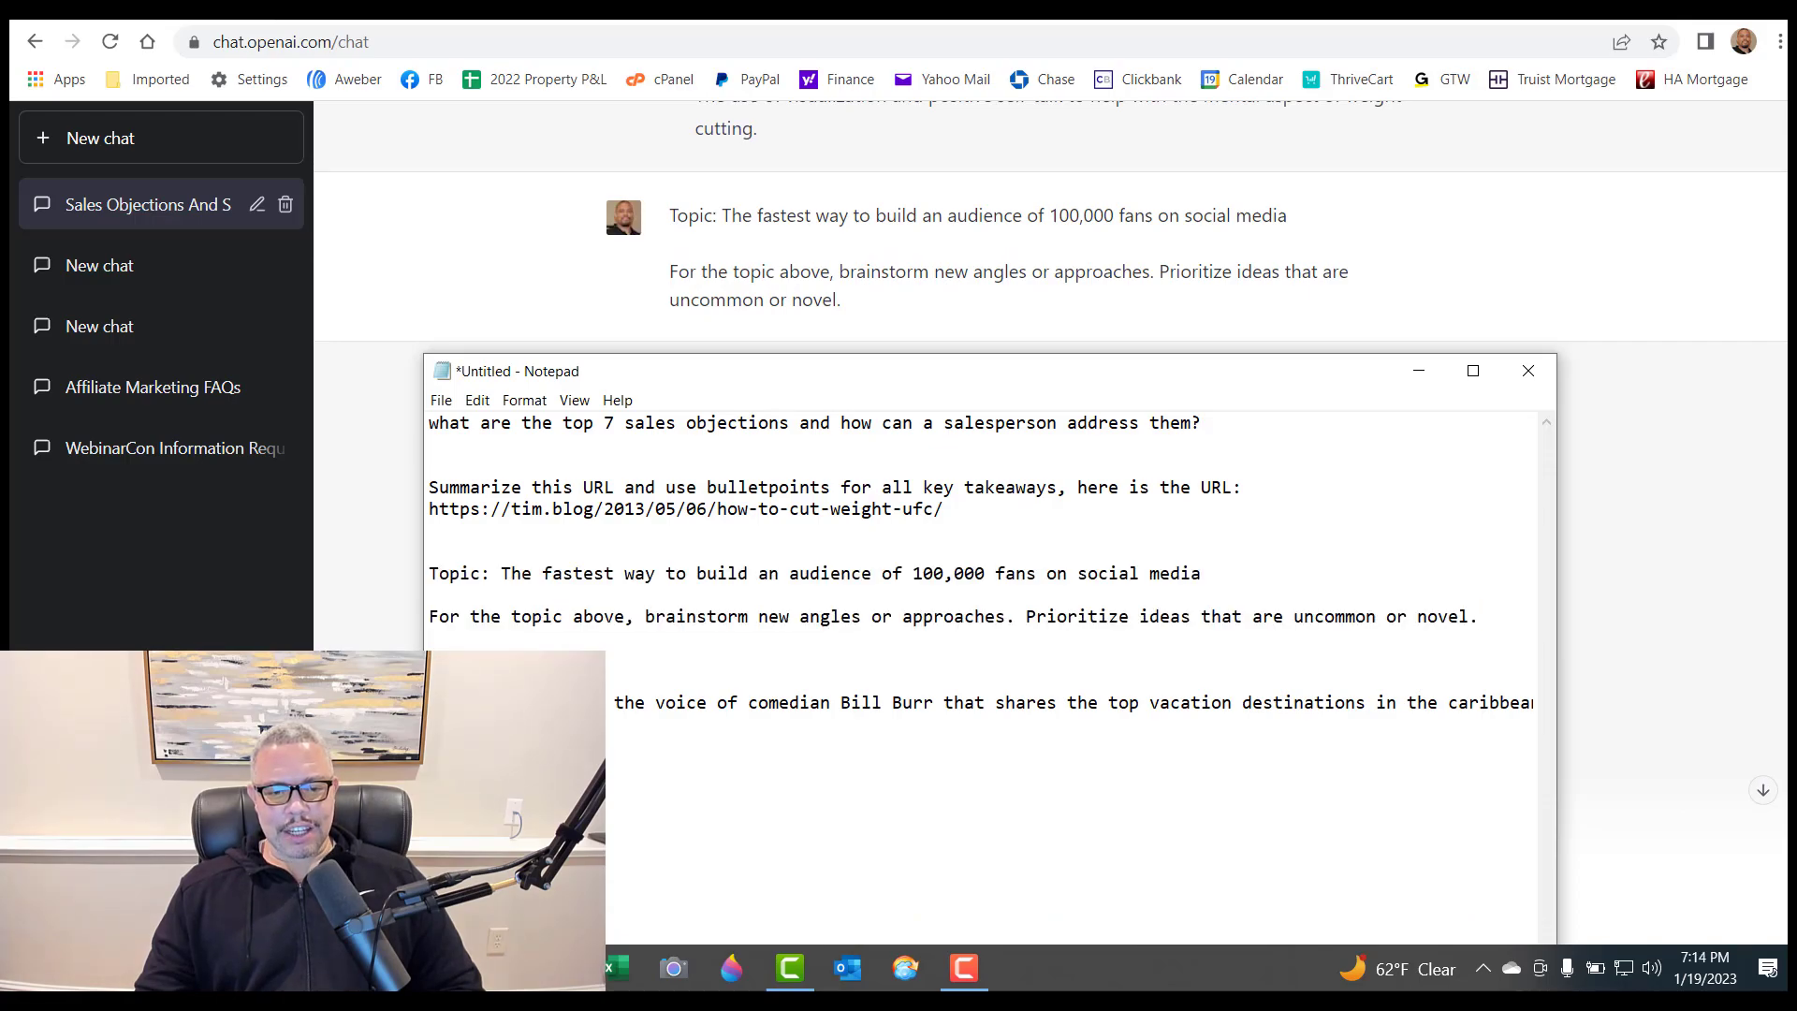
drag(429, 703, 1550, 779)
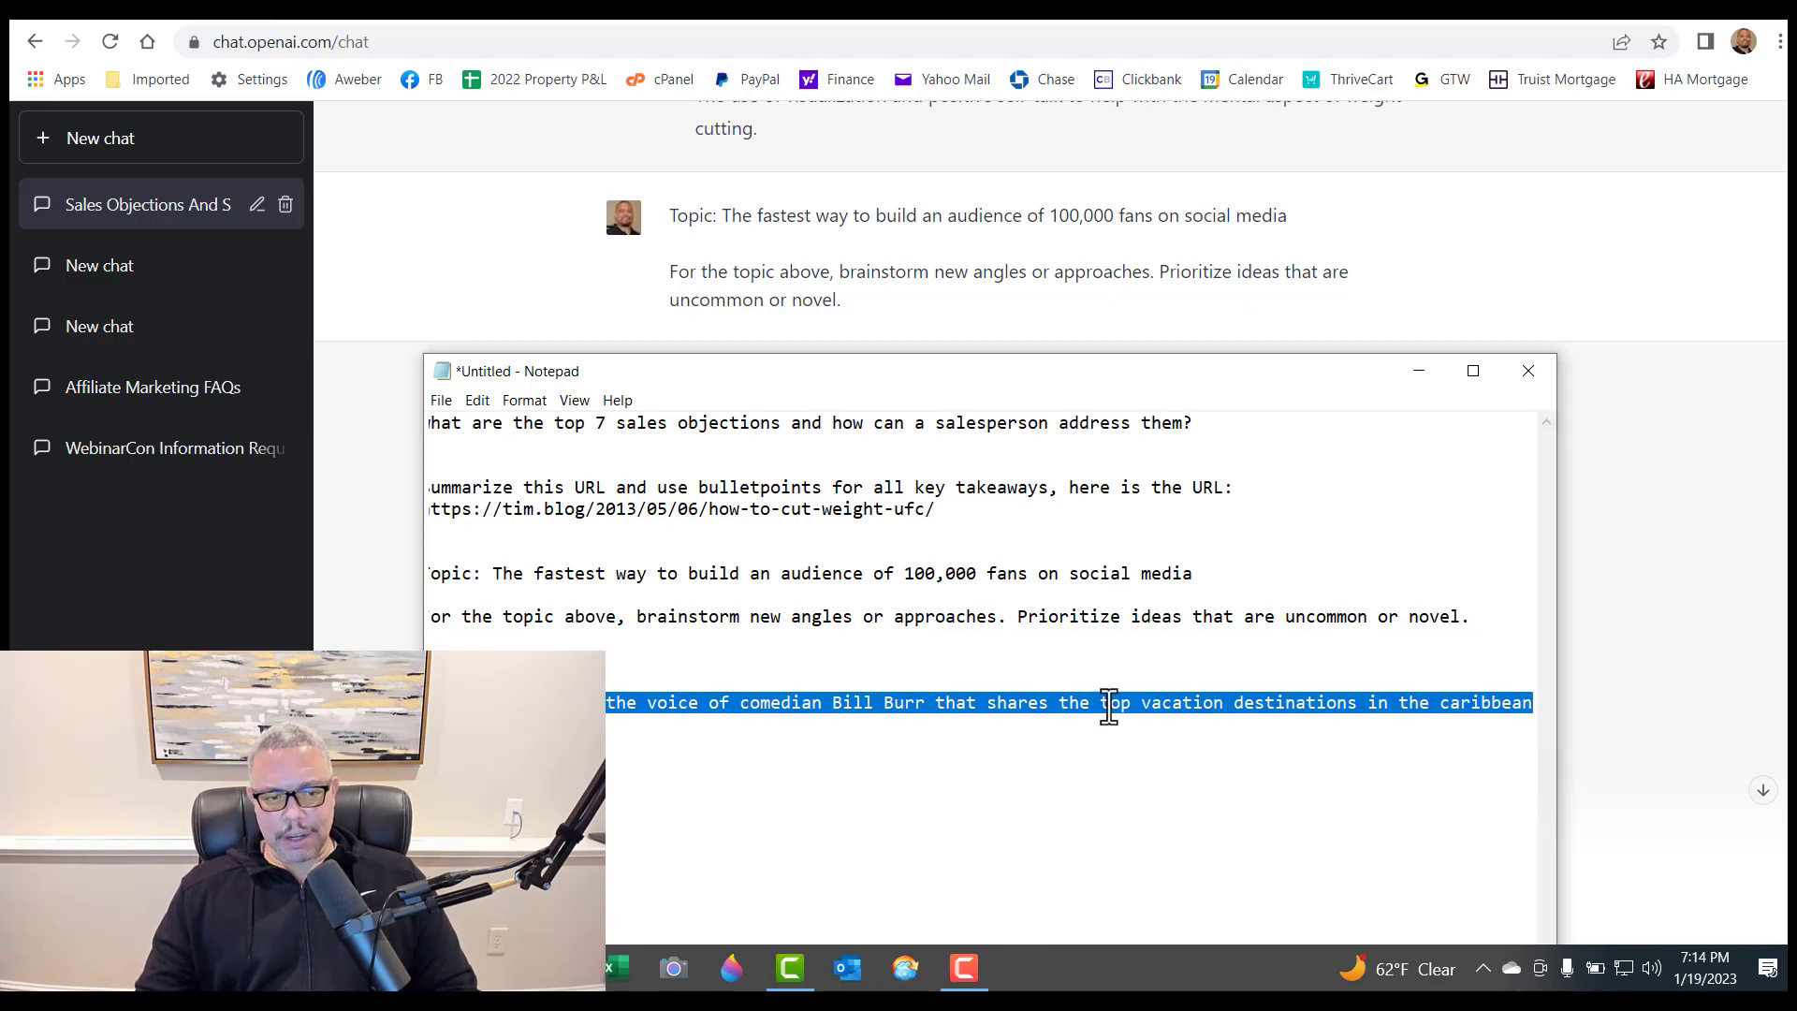
click(560, 309)
scroll(775, 762, down, 5)
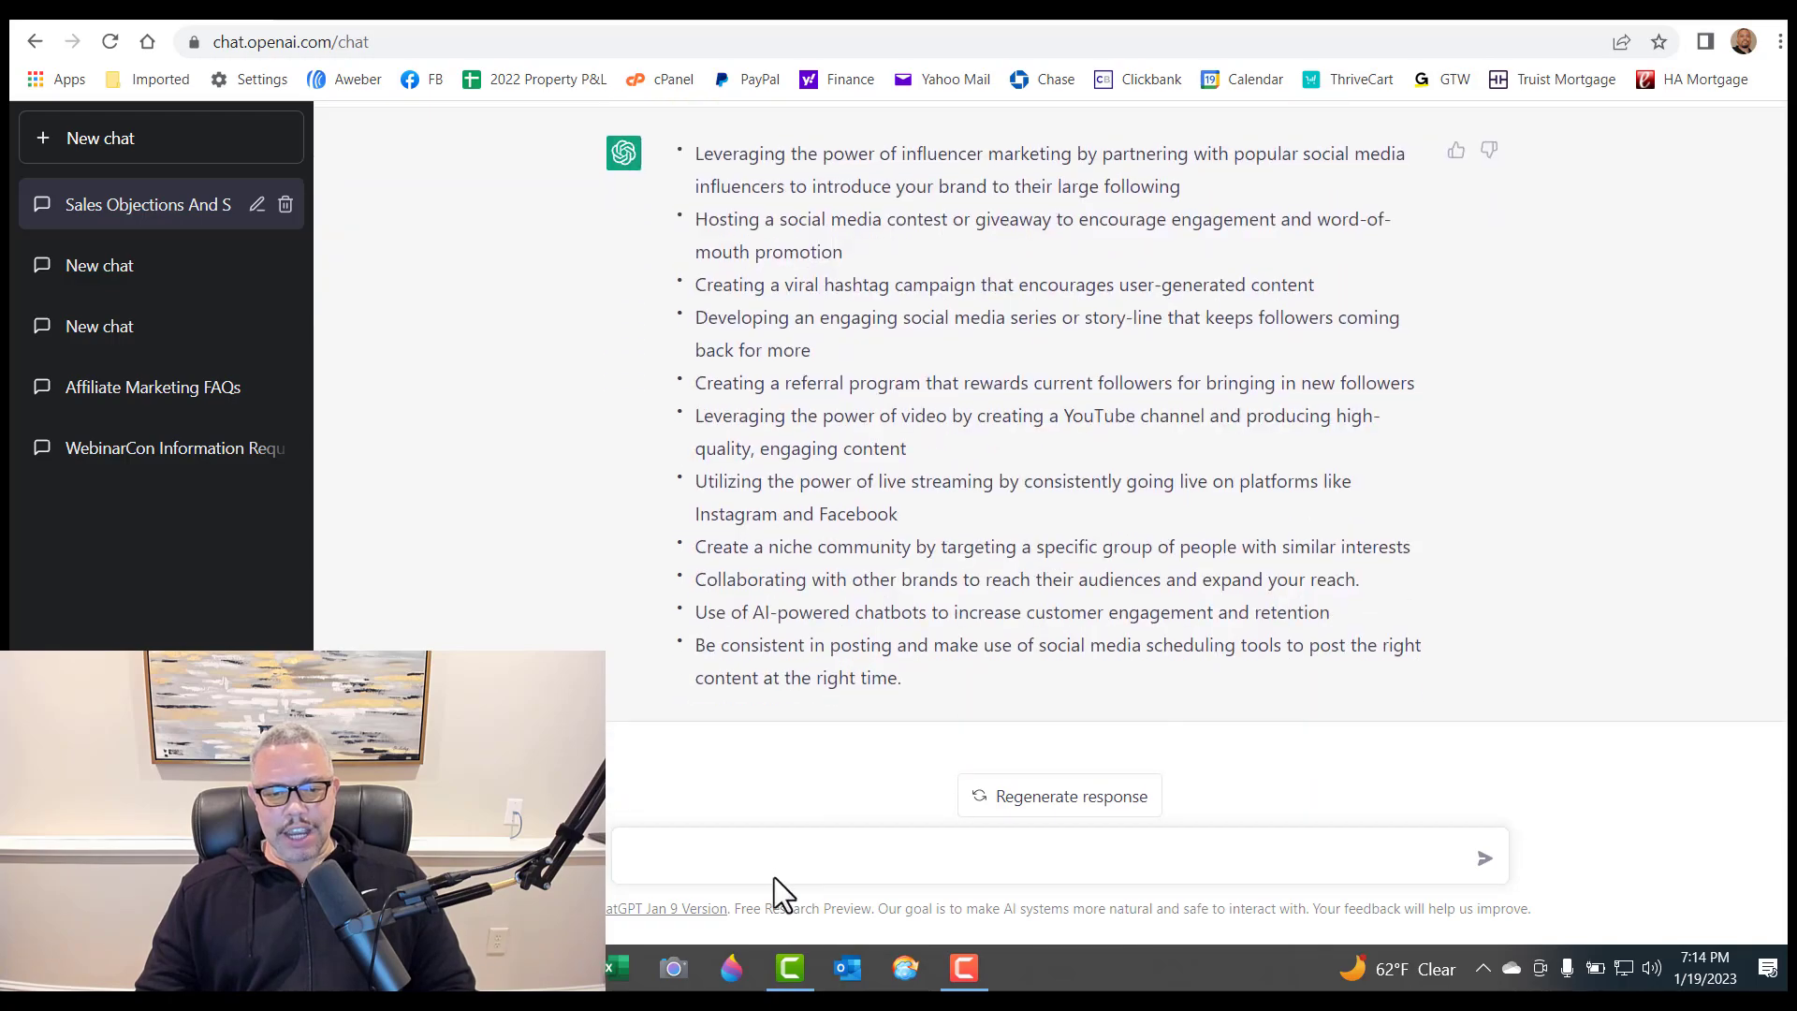
text(Write an email in the voice of comedian Bill Burr that shares the top vacation destinations in the caribbean)
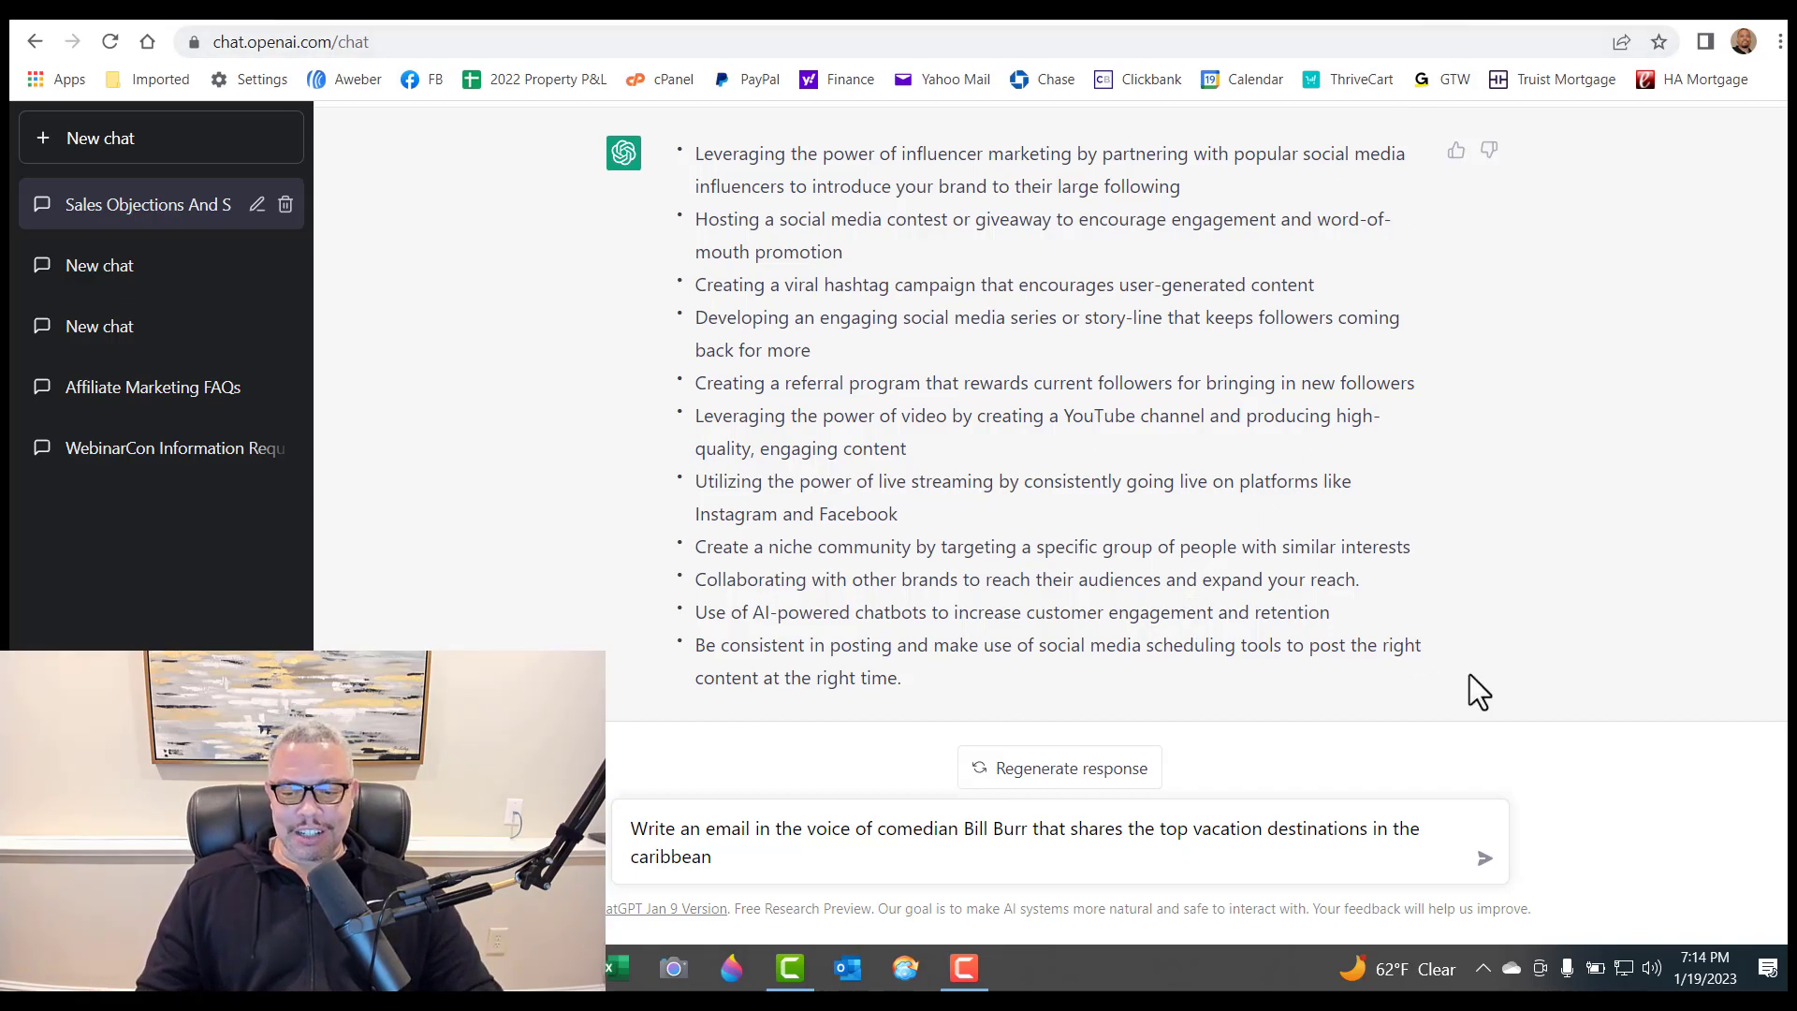
Step: Send the Bill Burr Caribbean email prompt and let ChatGPT finish writing the email
click(1486, 860)
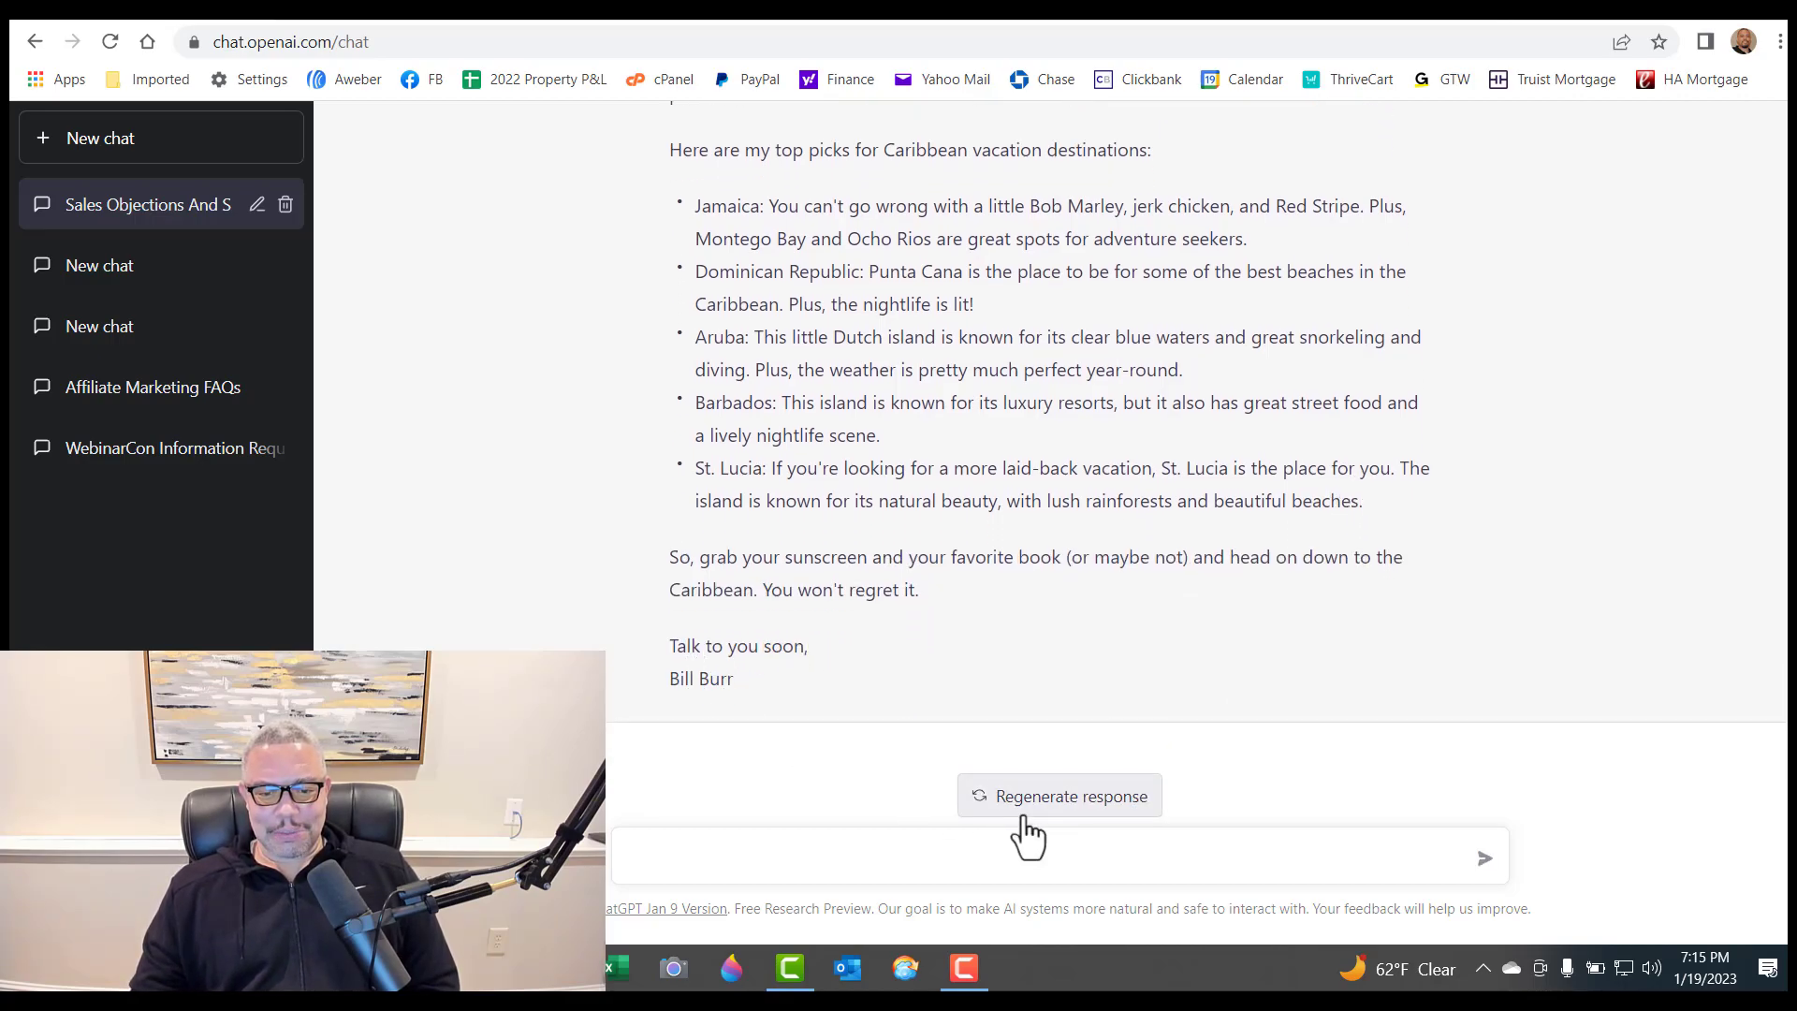
Step: Regenerate the Bill Burr-style vacation email for a new version covering Jamaica, The Bahamas, and others
click(1029, 812)
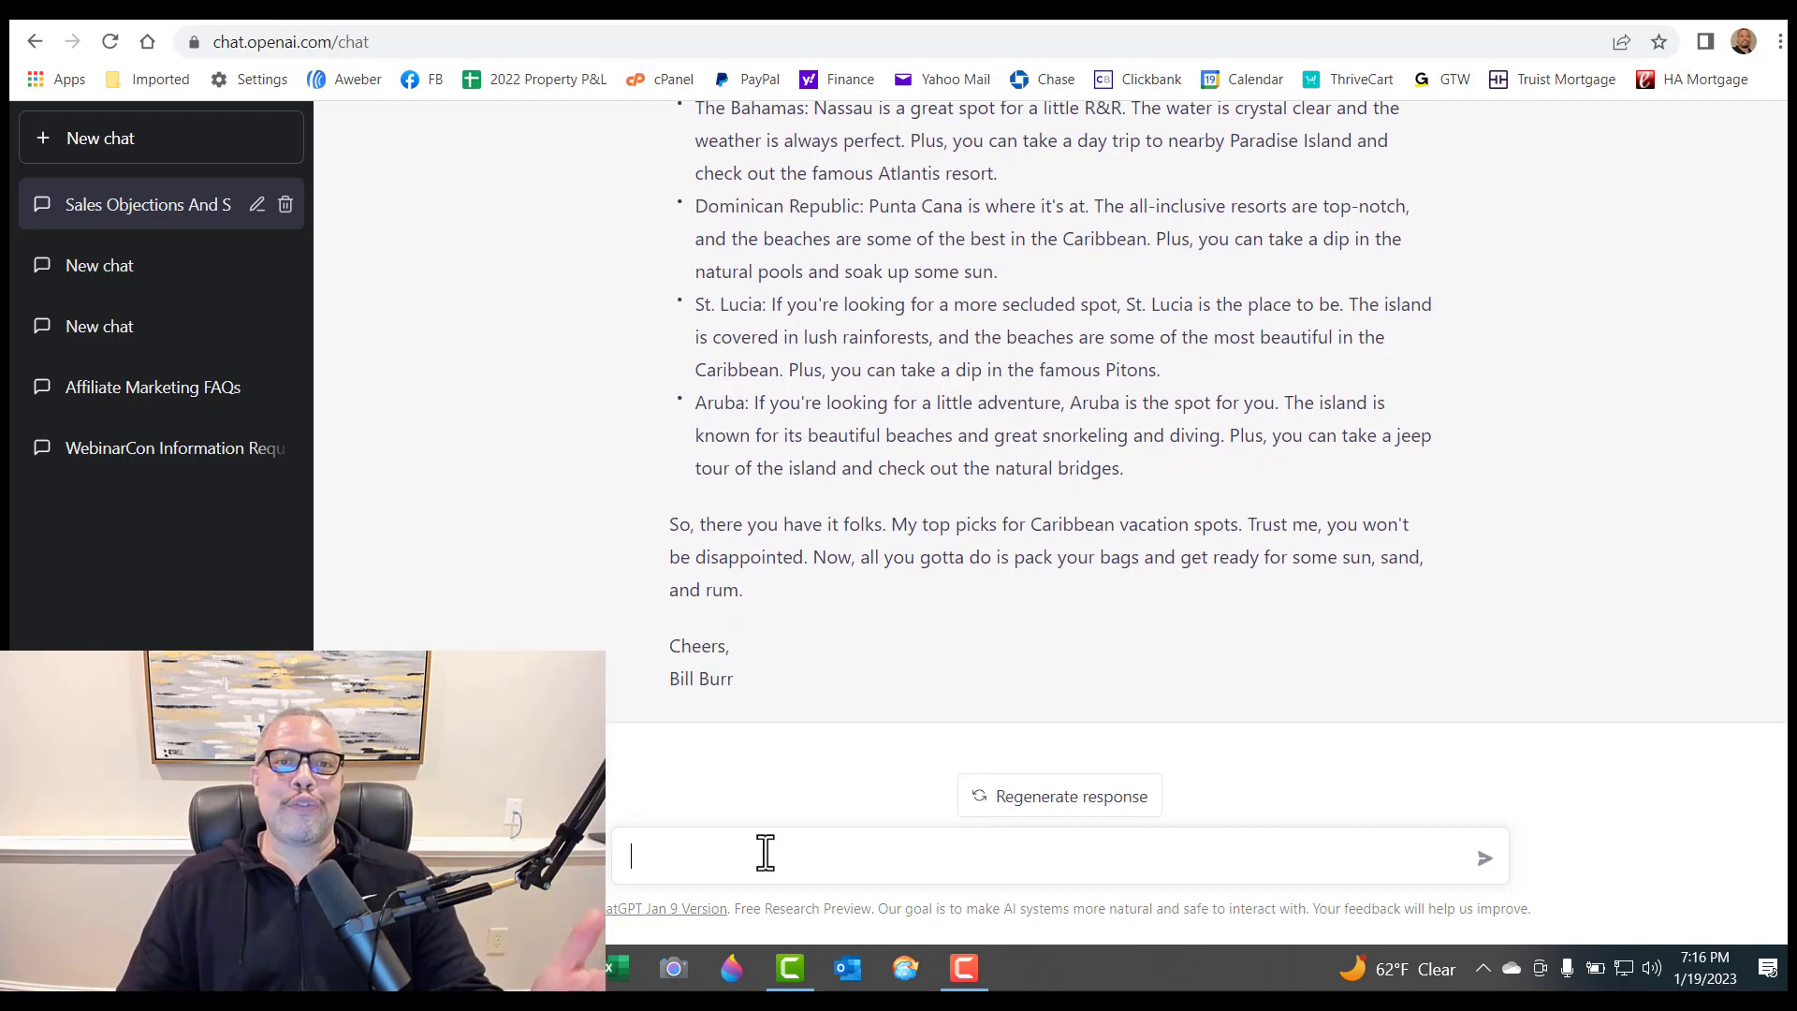
click(766, 853)
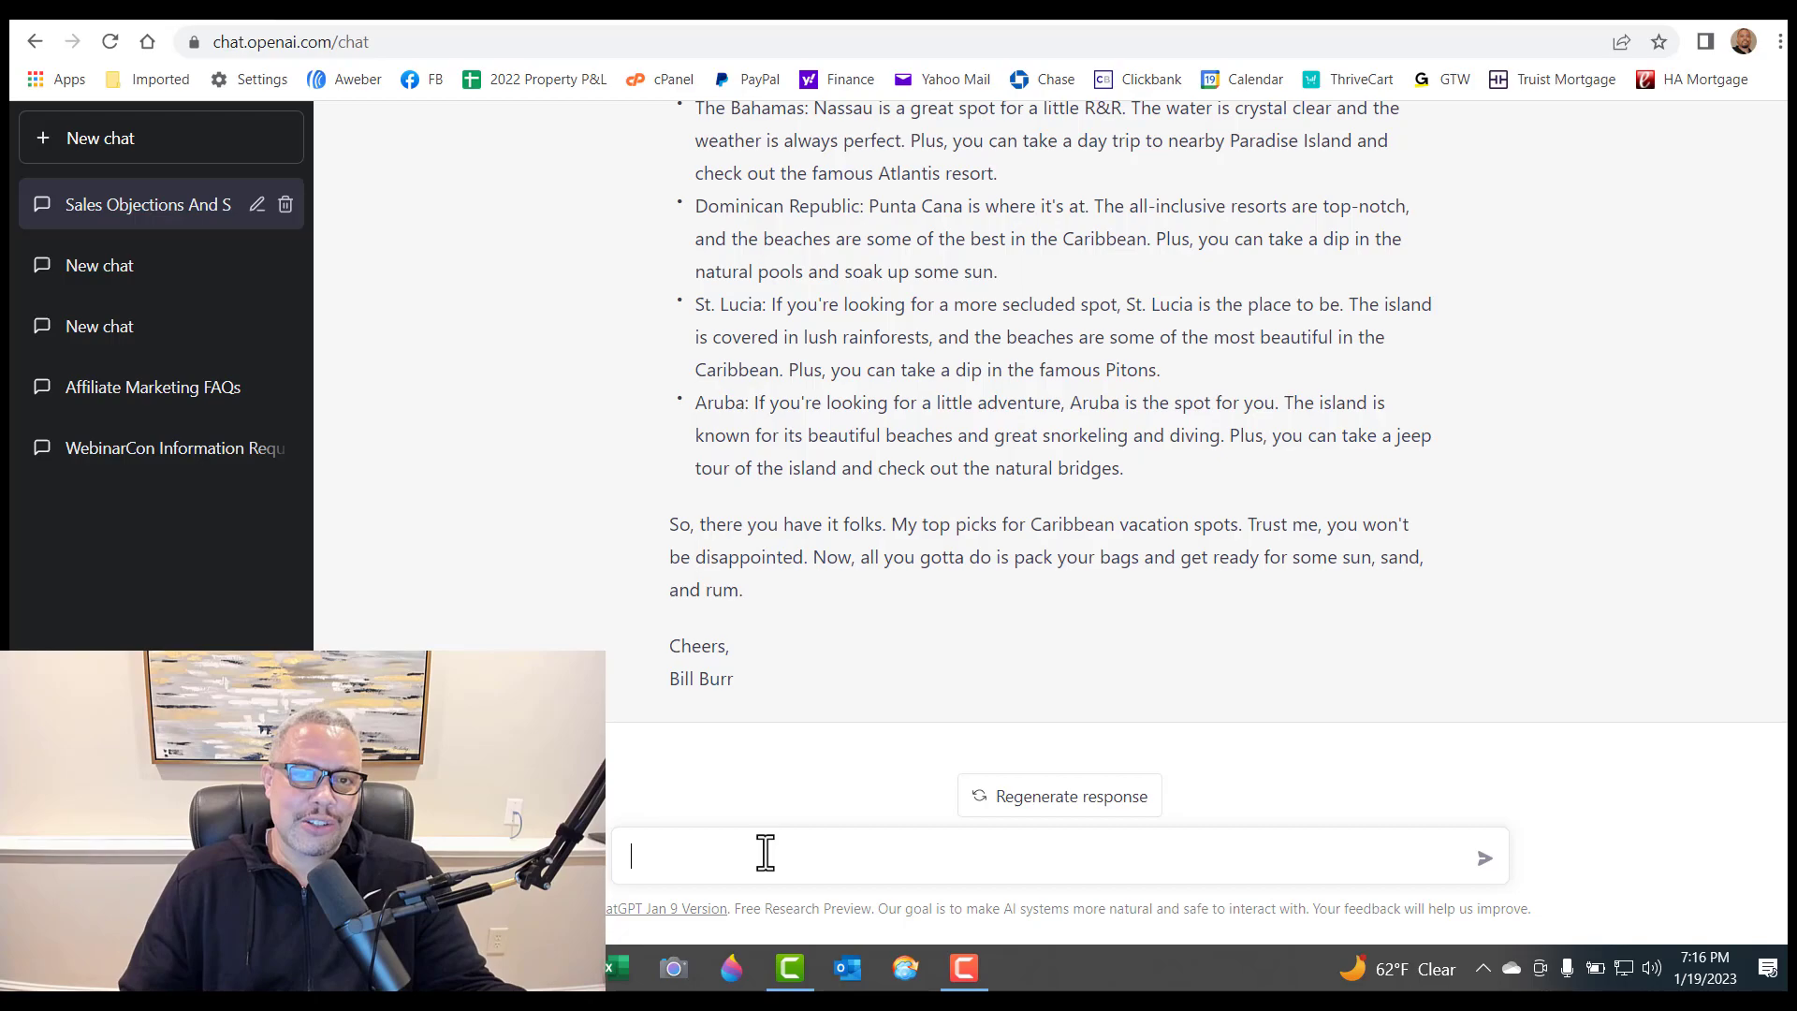